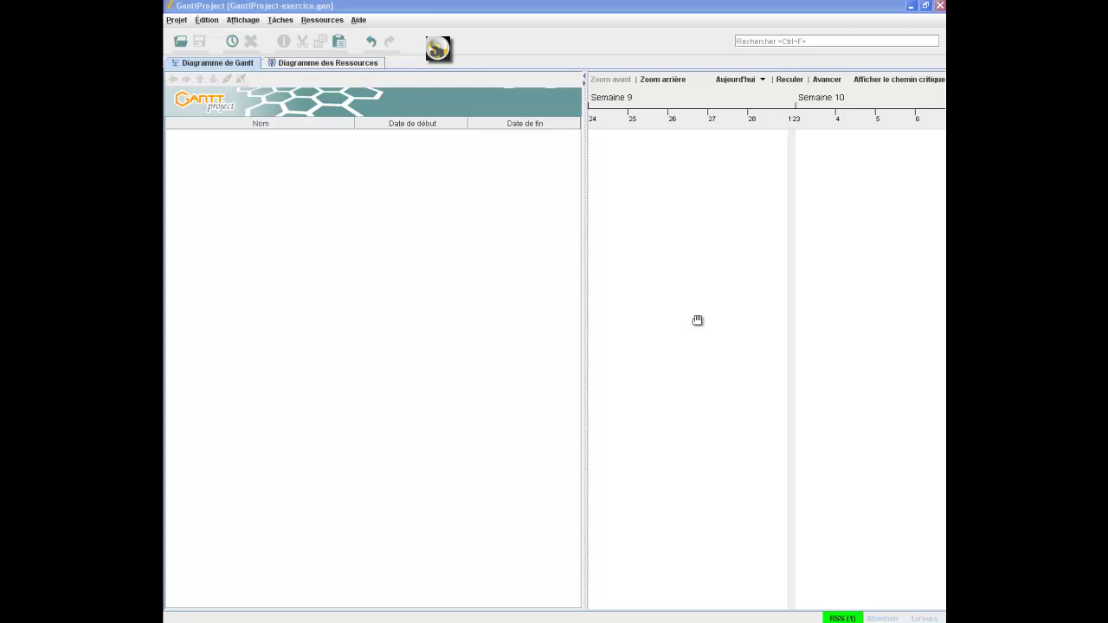
- Examine the task columns and resource chart of the SiteWebCorrection project, and return to the GanttProject-exercice project
key(alt+Tab)
key(alt+Tab)
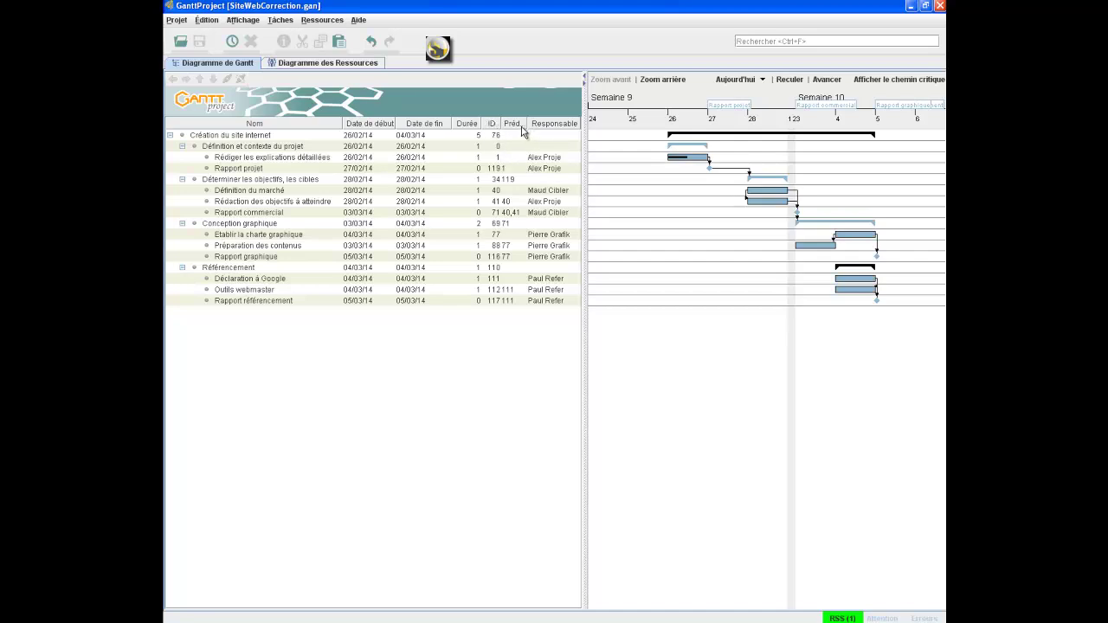
click(506, 170)
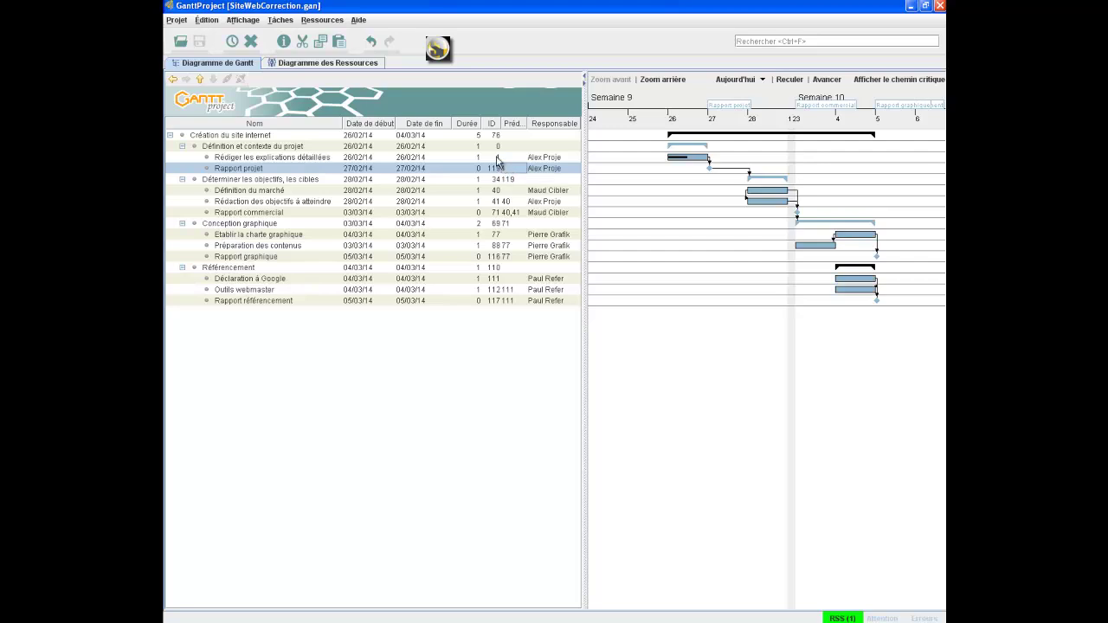
click(497, 158)
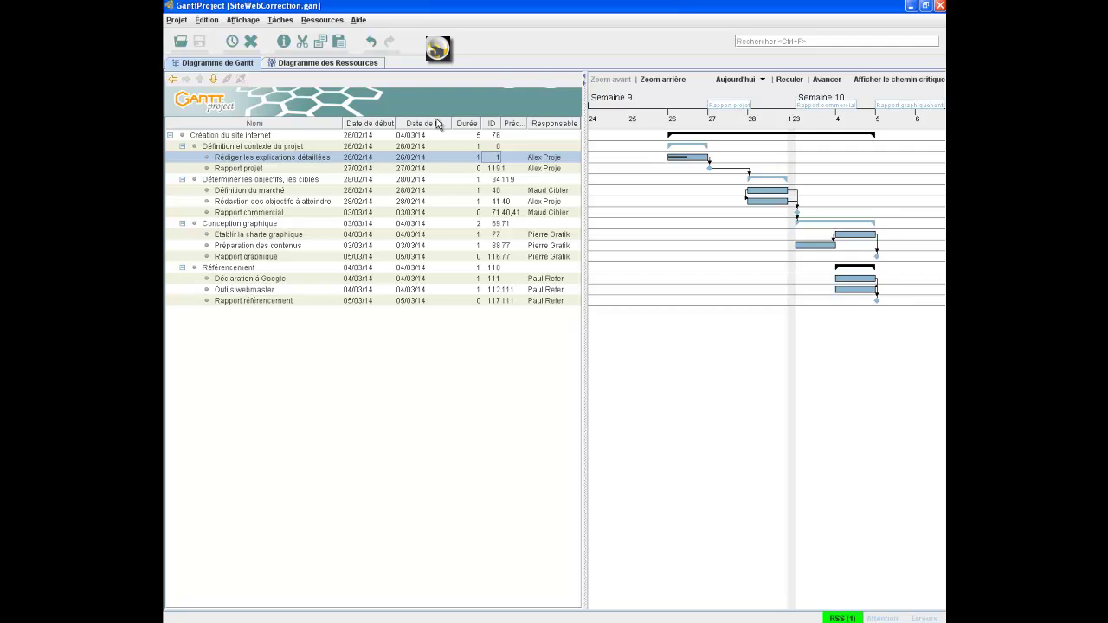
click(325, 66)
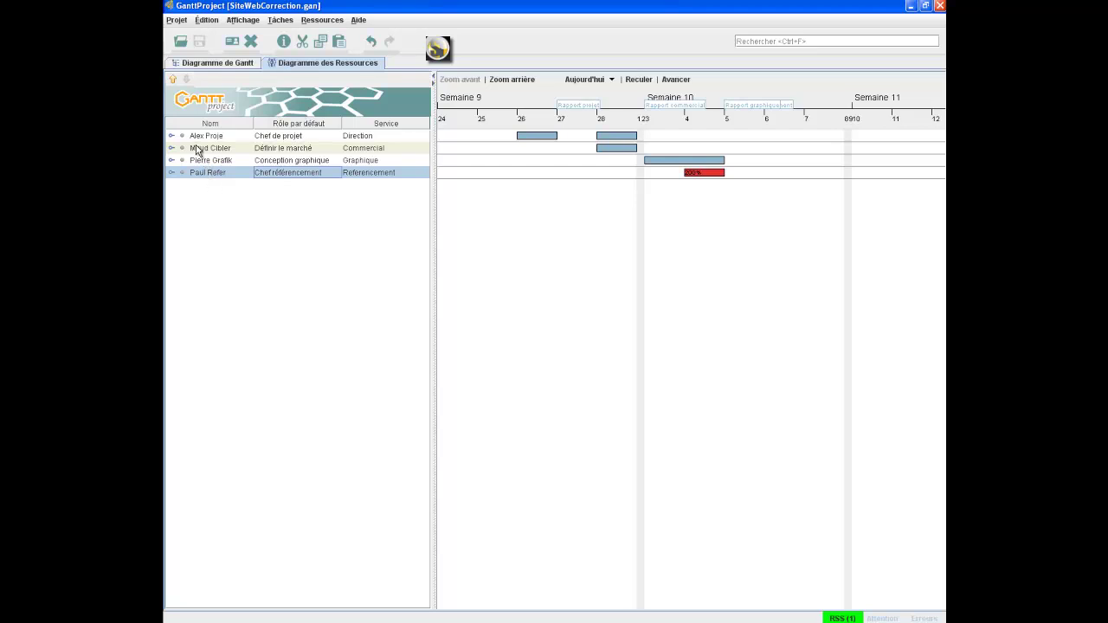
key(alt+Tab)
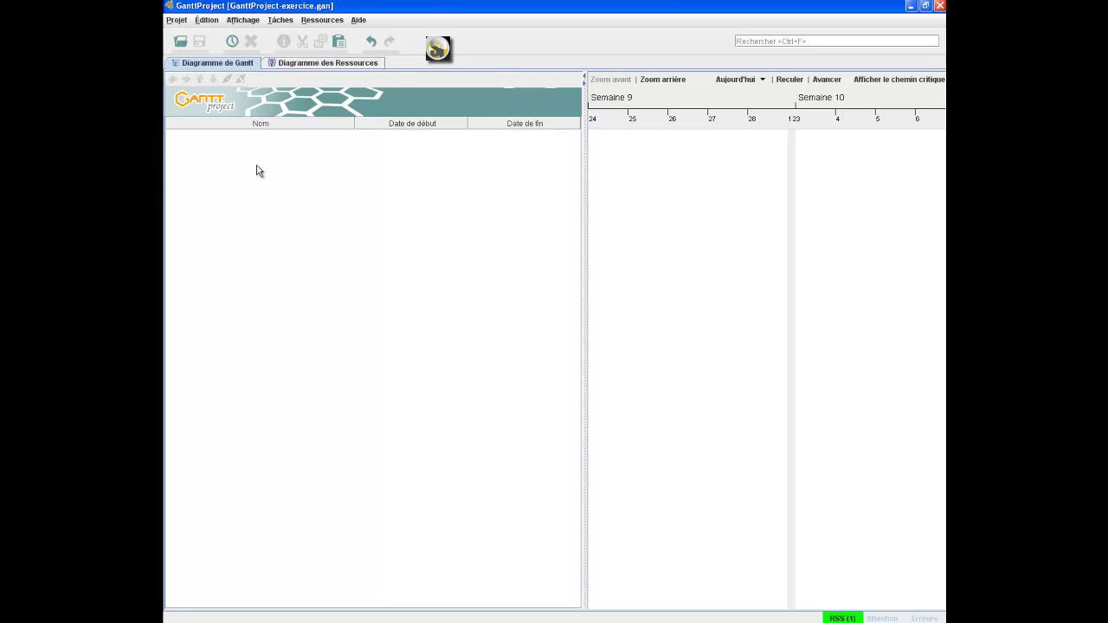
- Set the public holiday calendar in the project settings to France
click(176, 20)
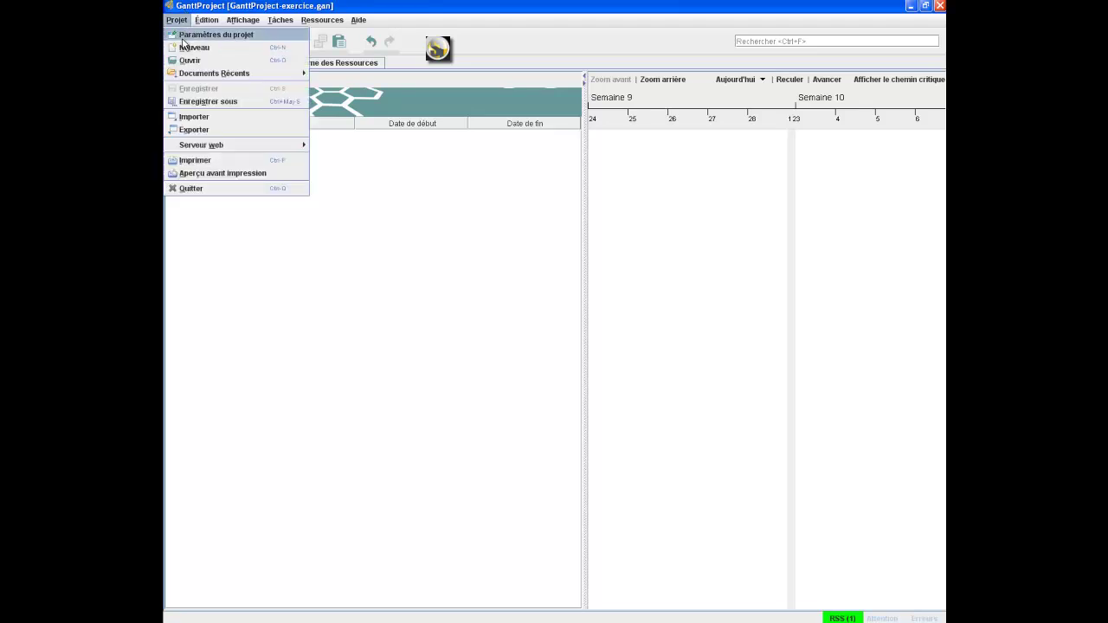
click(201, 34)
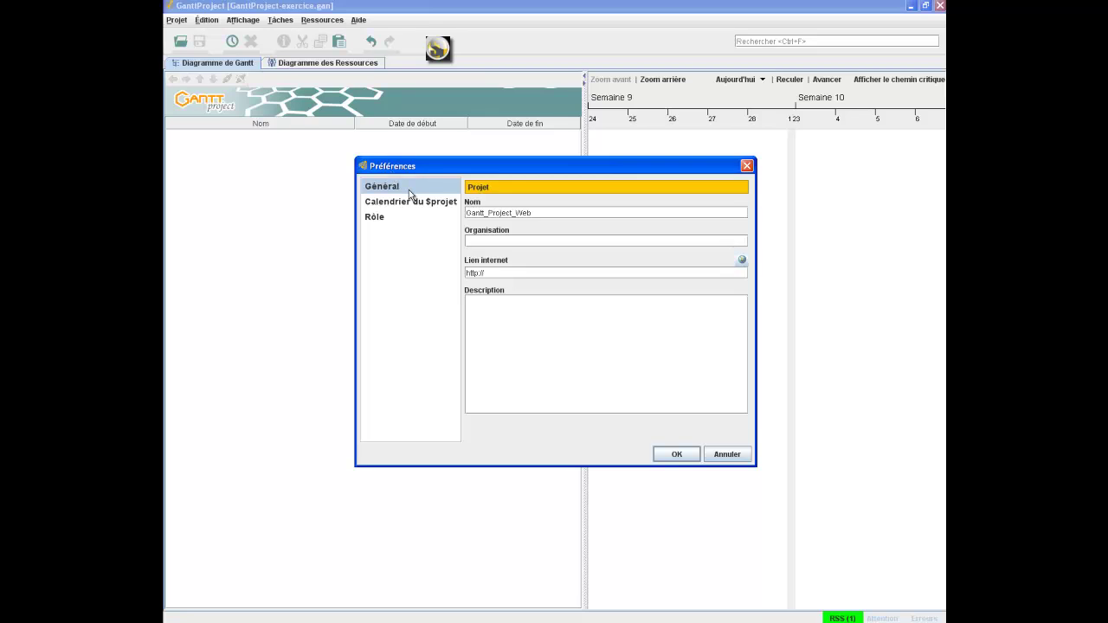
click(389, 208)
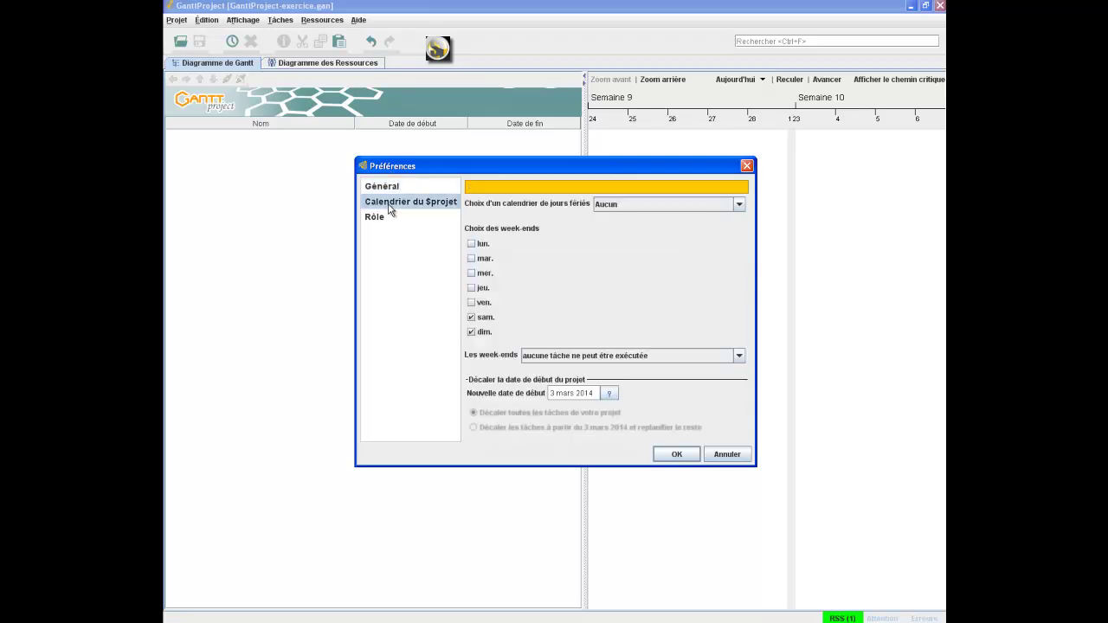
click(652, 208)
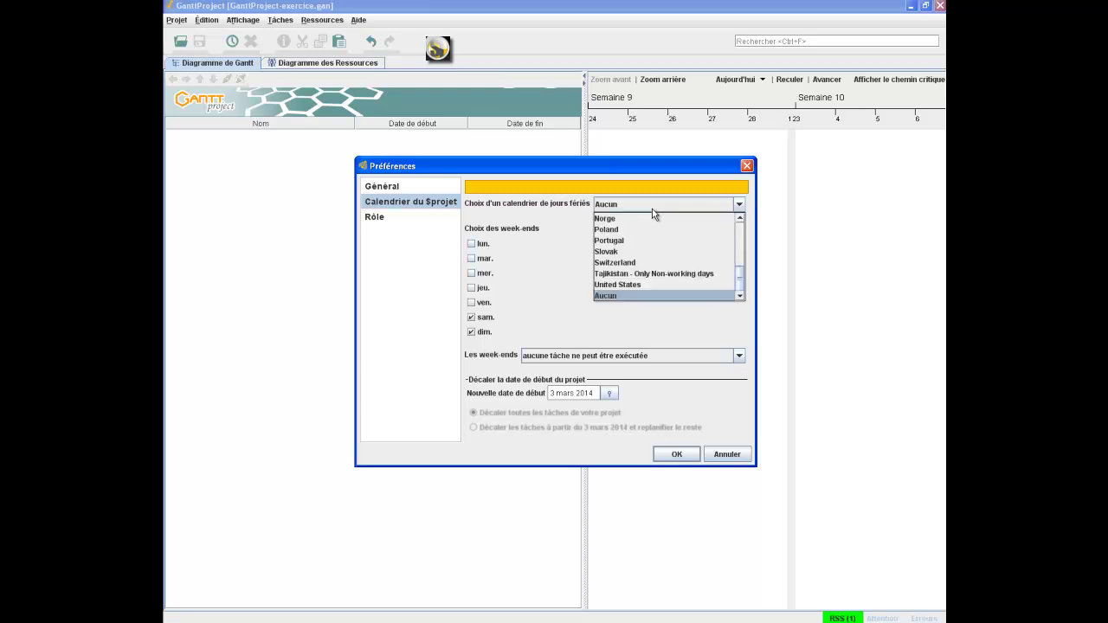
key(f)
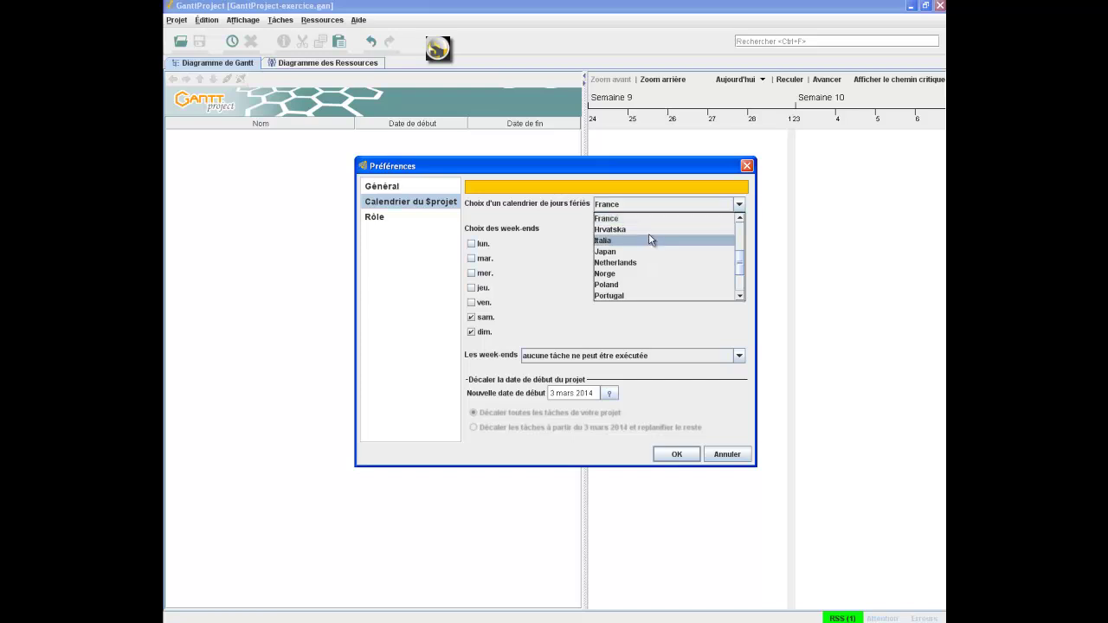
click(638, 220)
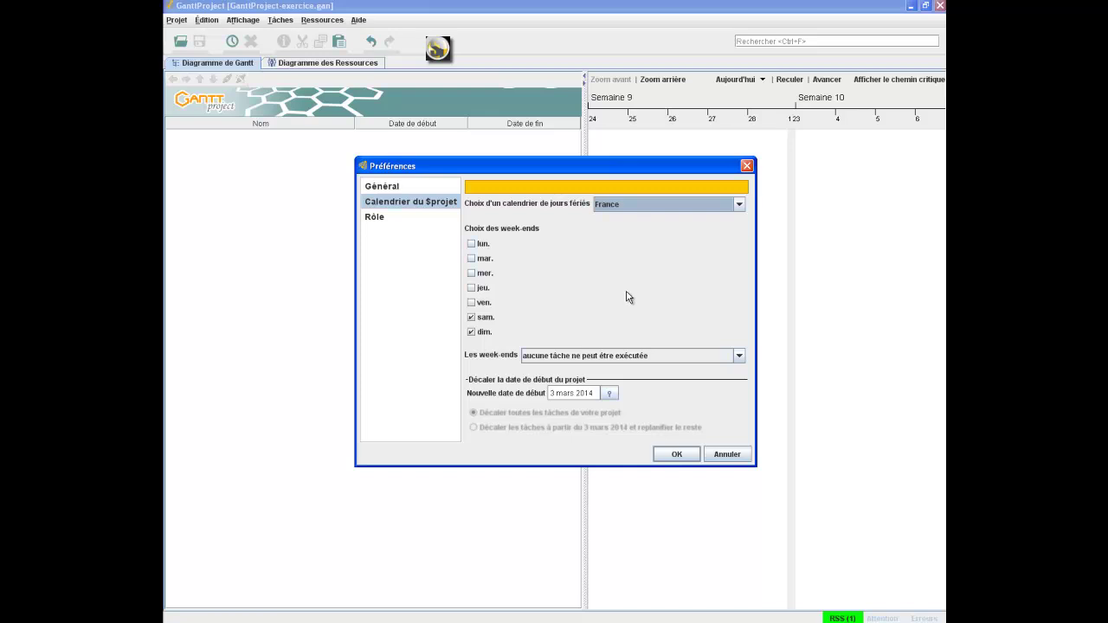
- Add a Webmaster role to the project's roles and save the project settings
click(379, 225)
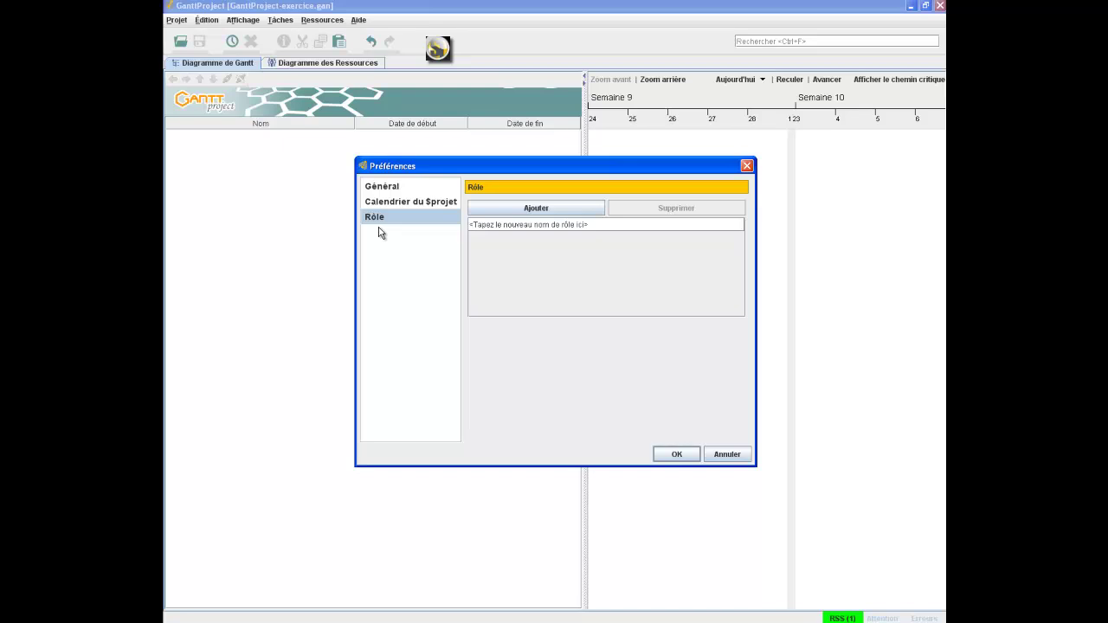
click(493, 225)
click(493, 224)
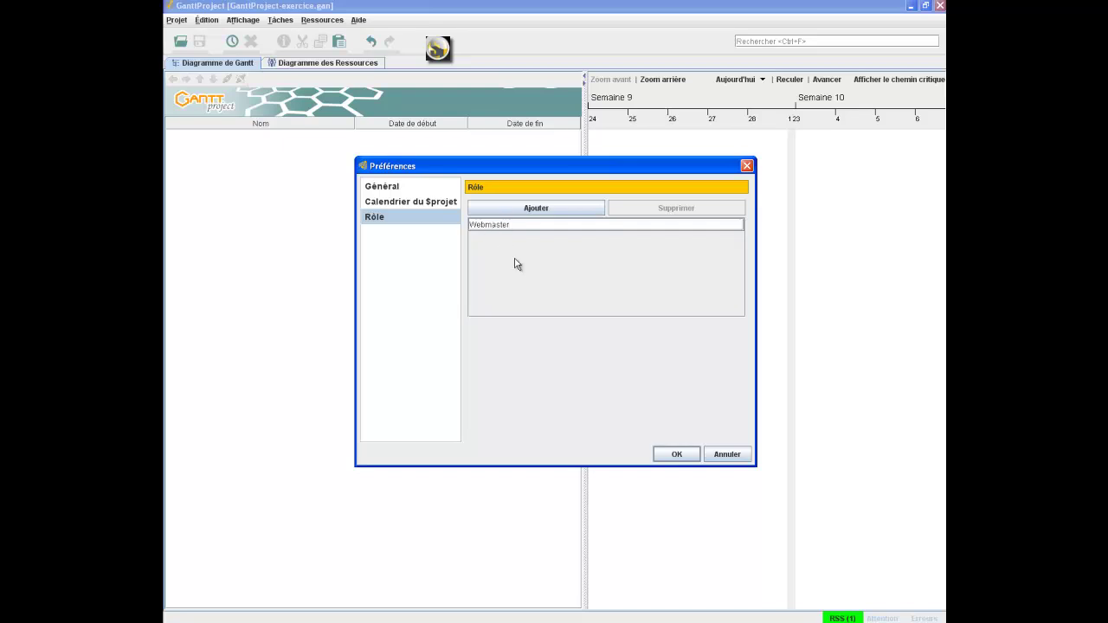
click(546, 209)
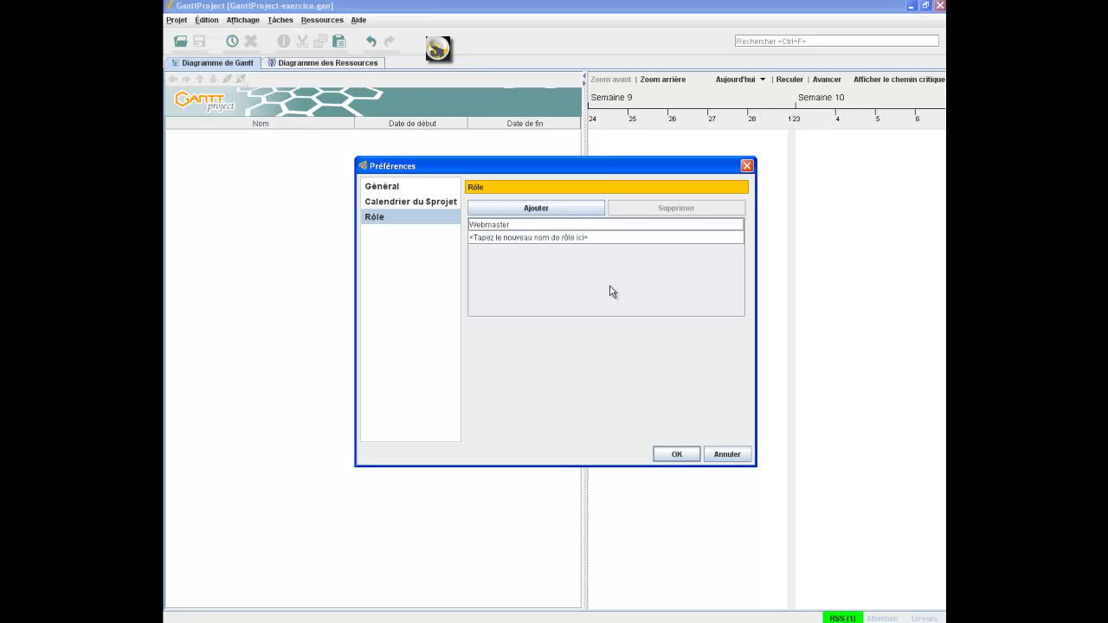
click(677, 457)
click(671, 452)
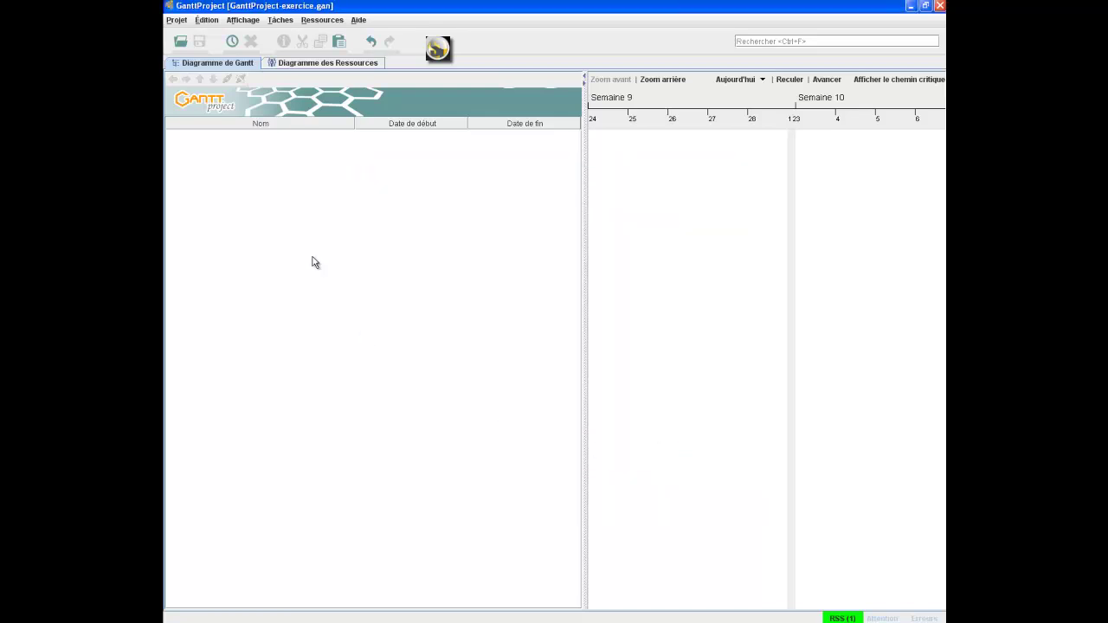
- Create a resource with the person's first name and the default role Chef de projet, and narrow the resource table's name column
click(316, 66)
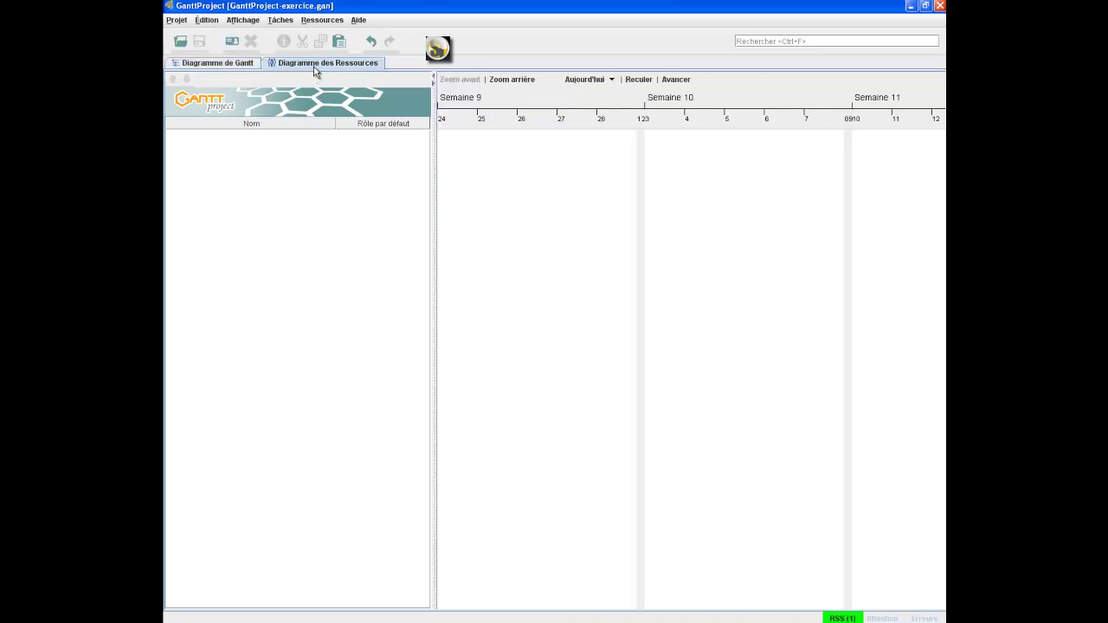
right_click(280, 202)
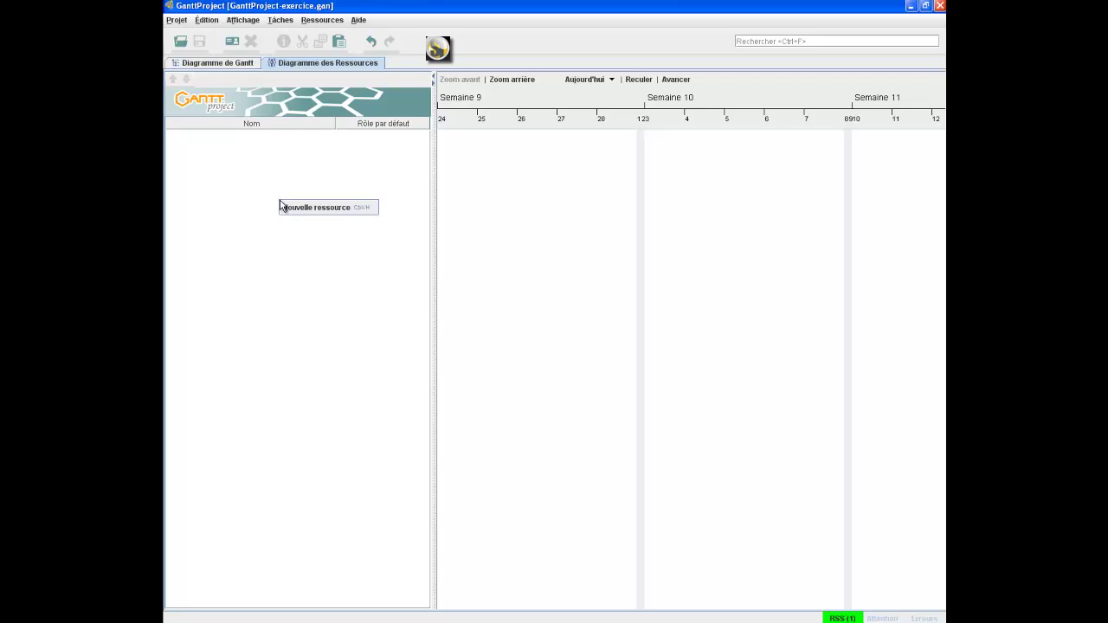
click(289, 212)
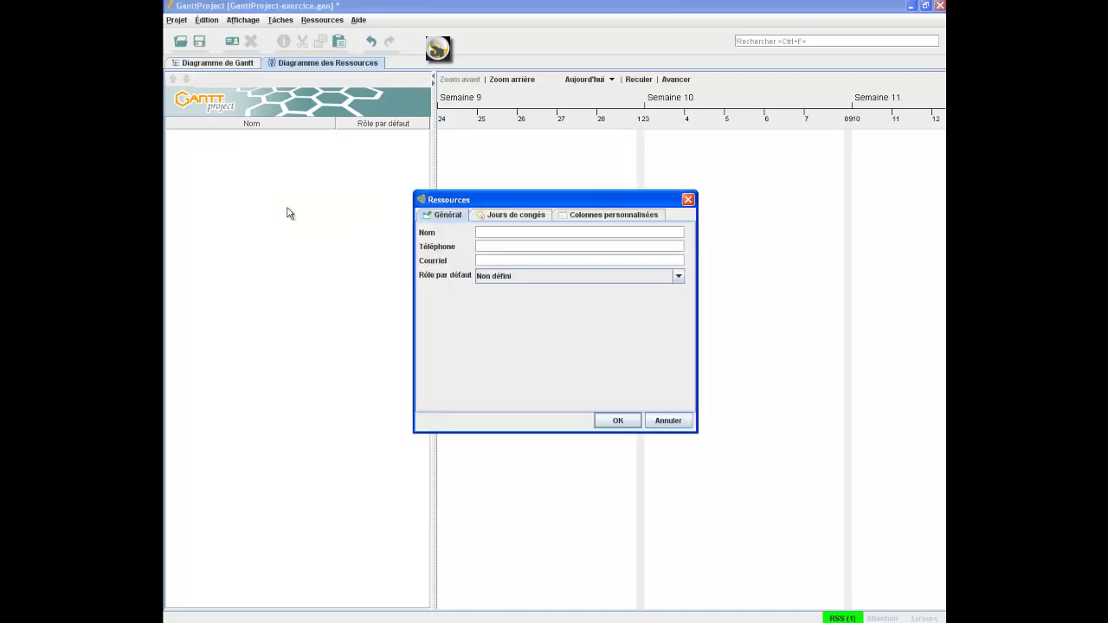
click(485, 231)
text(Alex)
click(551, 276)
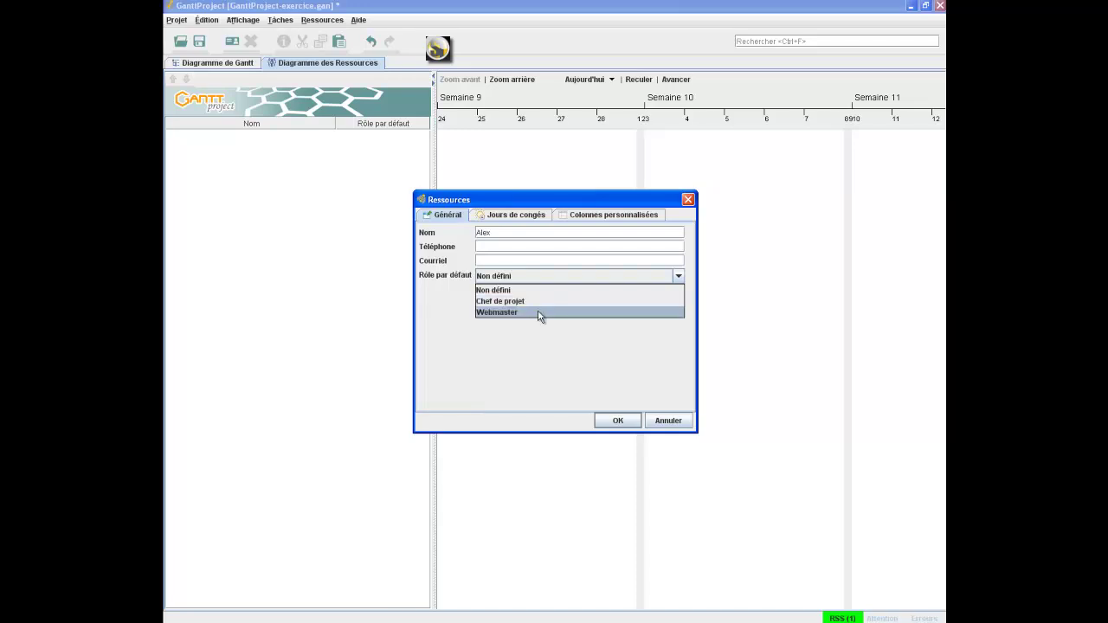
click(545, 303)
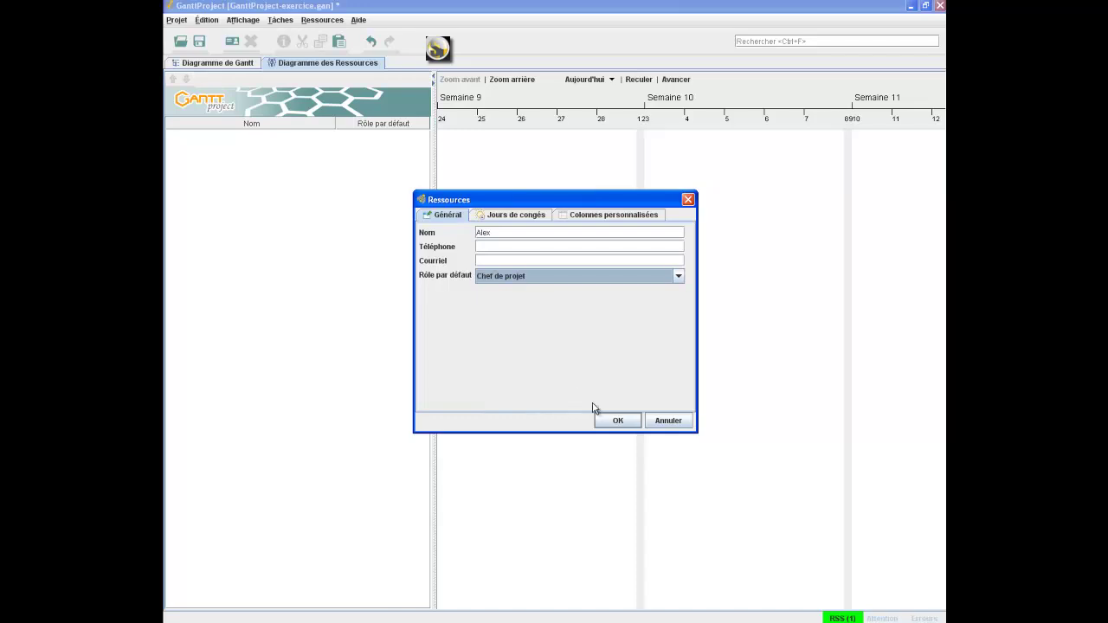
click(617, 421)
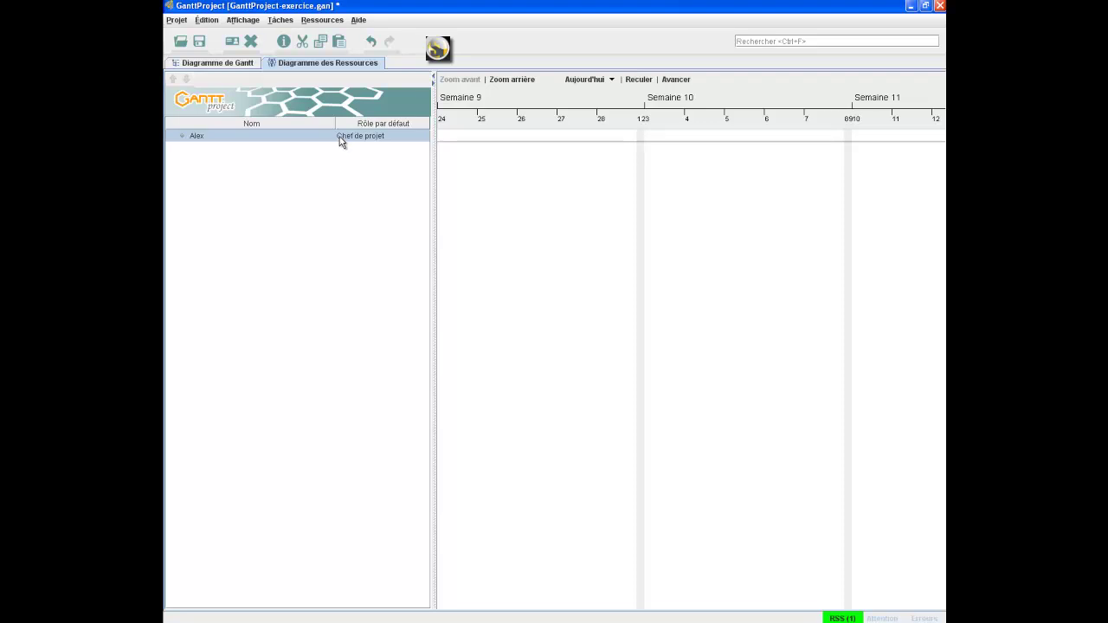
drag(336, 121, 279, 123)
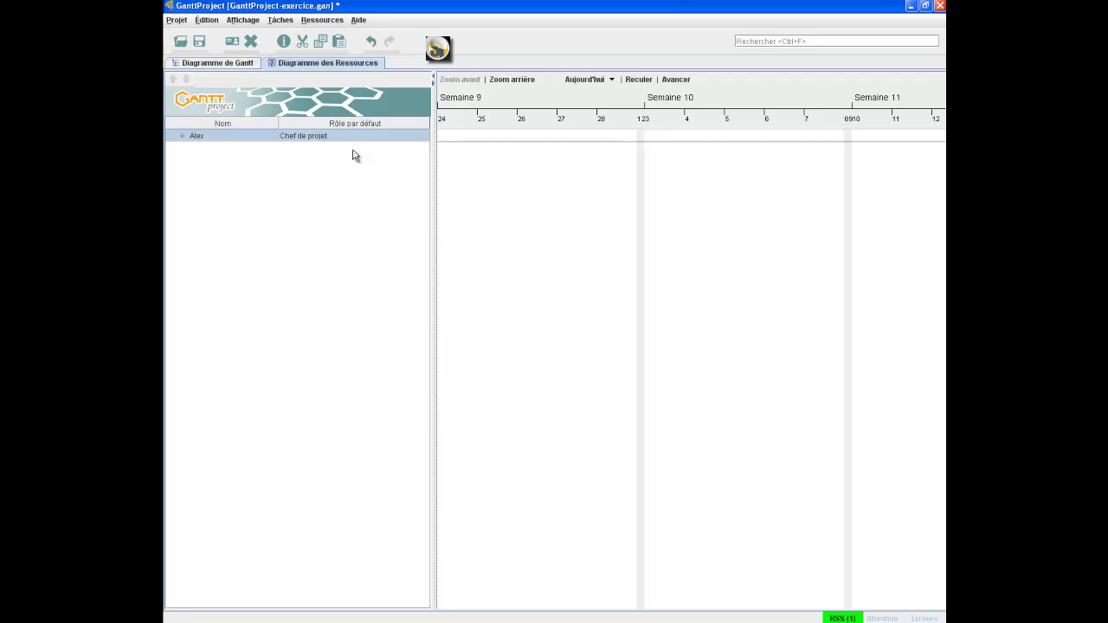
- Add a new task to the Gantt chart, keeping its default name
click(209, 64)
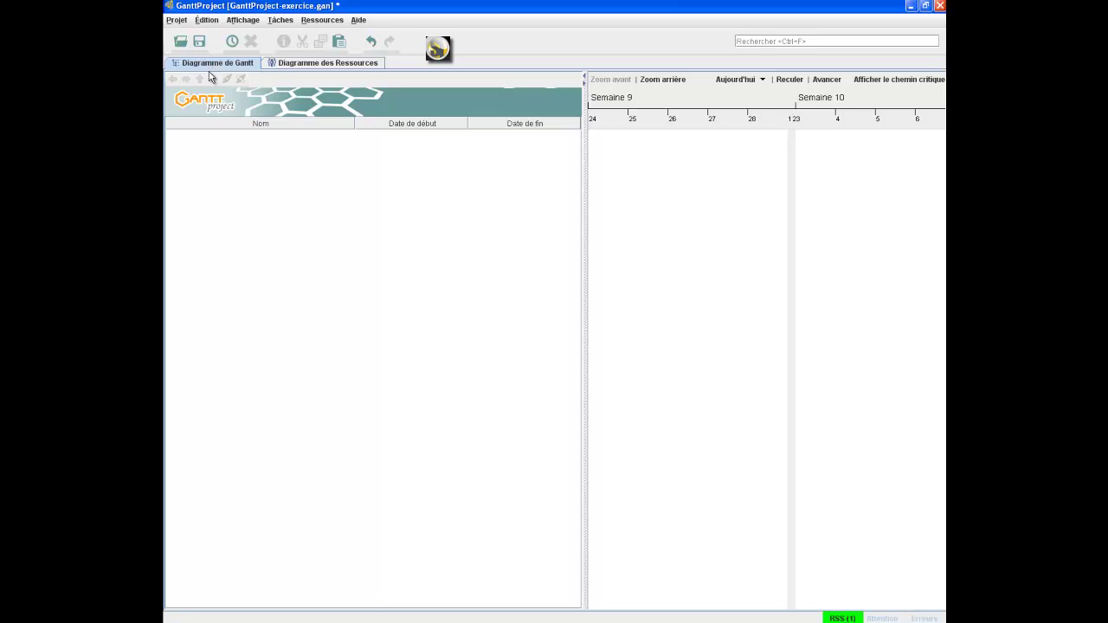
right_click(260, 189)
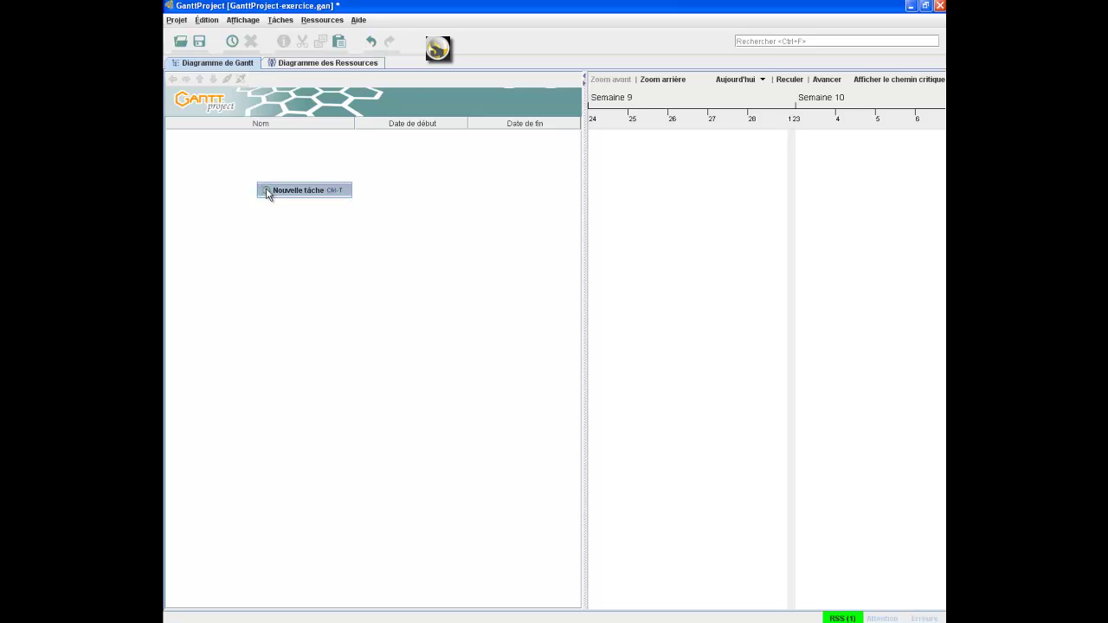
click(268, 191)
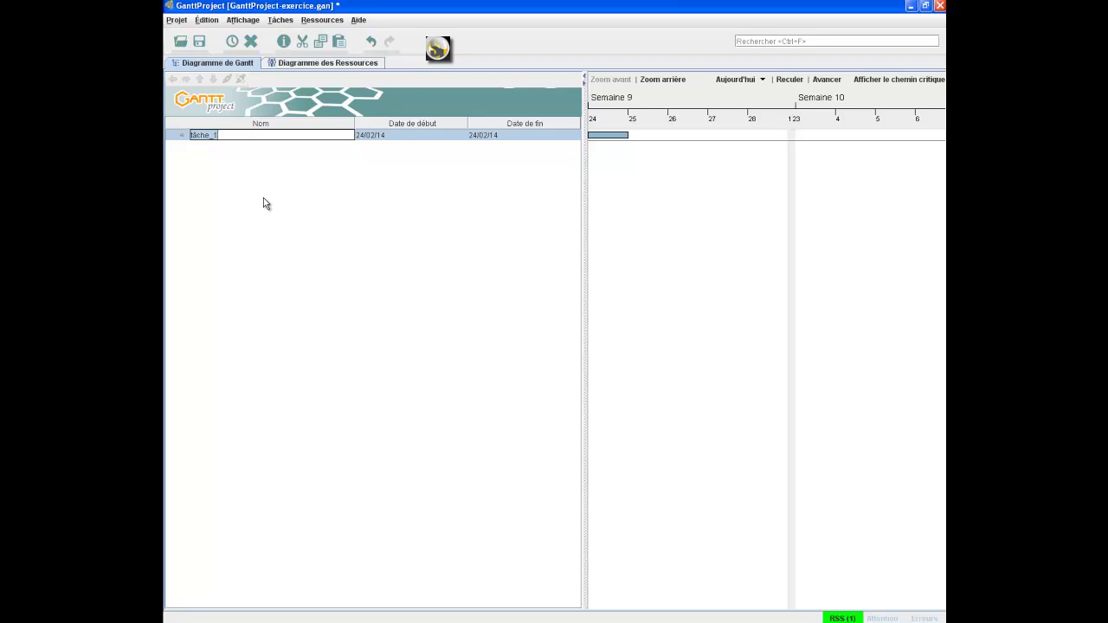
key(Return)
- Assign the Chef de projet resource to tâche_1 in the task's properties
double_click(295, 136)
double_click(171, 137)
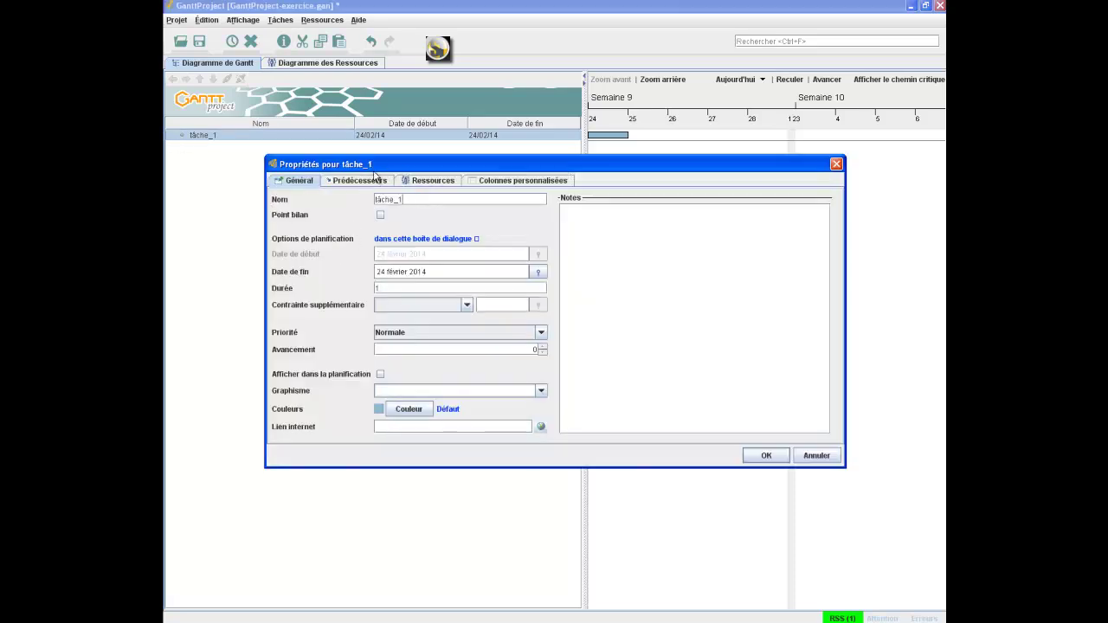
click(418, 180)
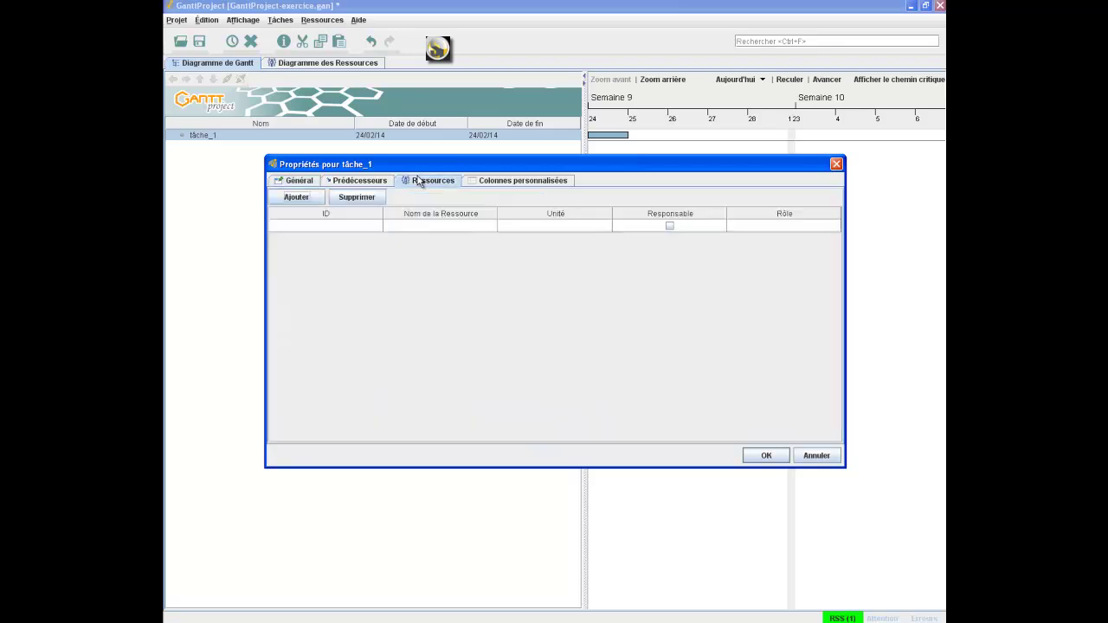
click(433, 234)
click(433, 242)
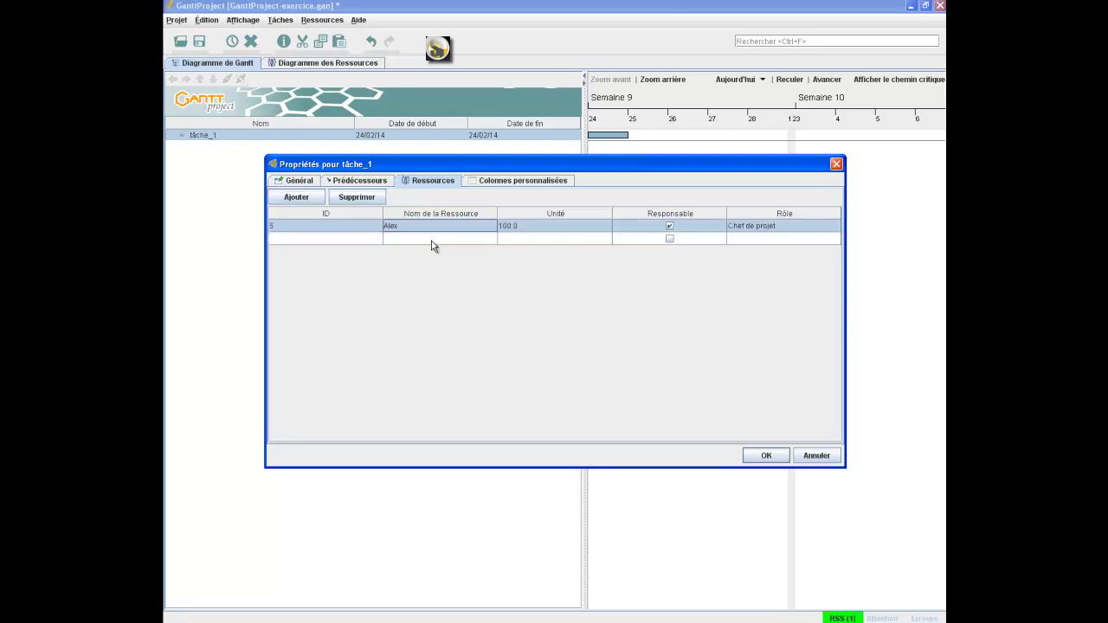
click(766, 456)
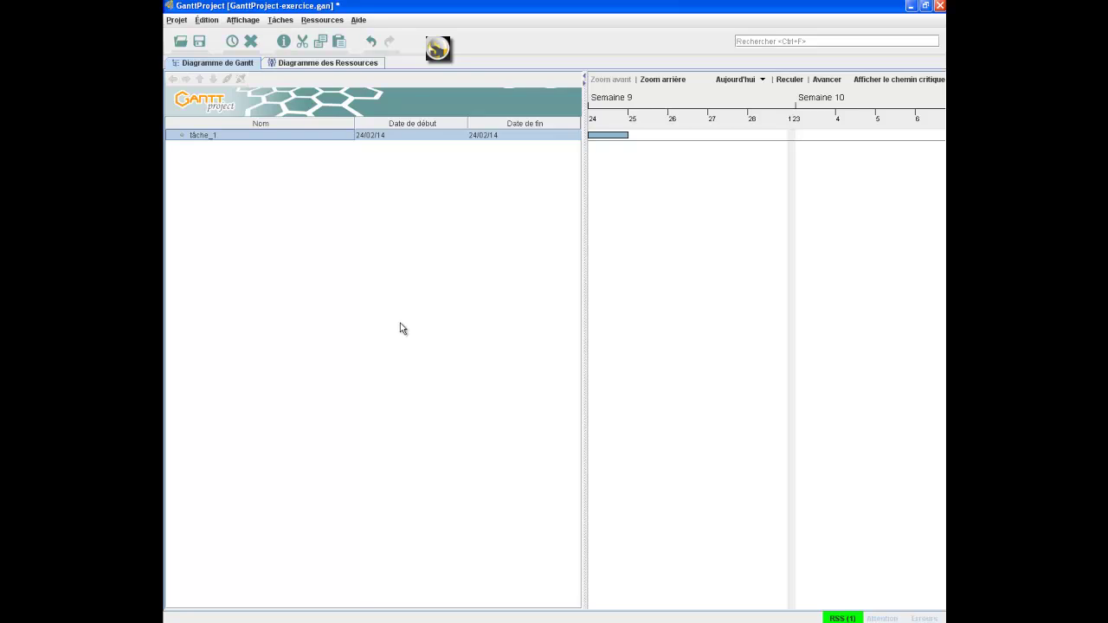
- Open the column manager of the task table and add a custom field with a blank name
right_click(398, 131)
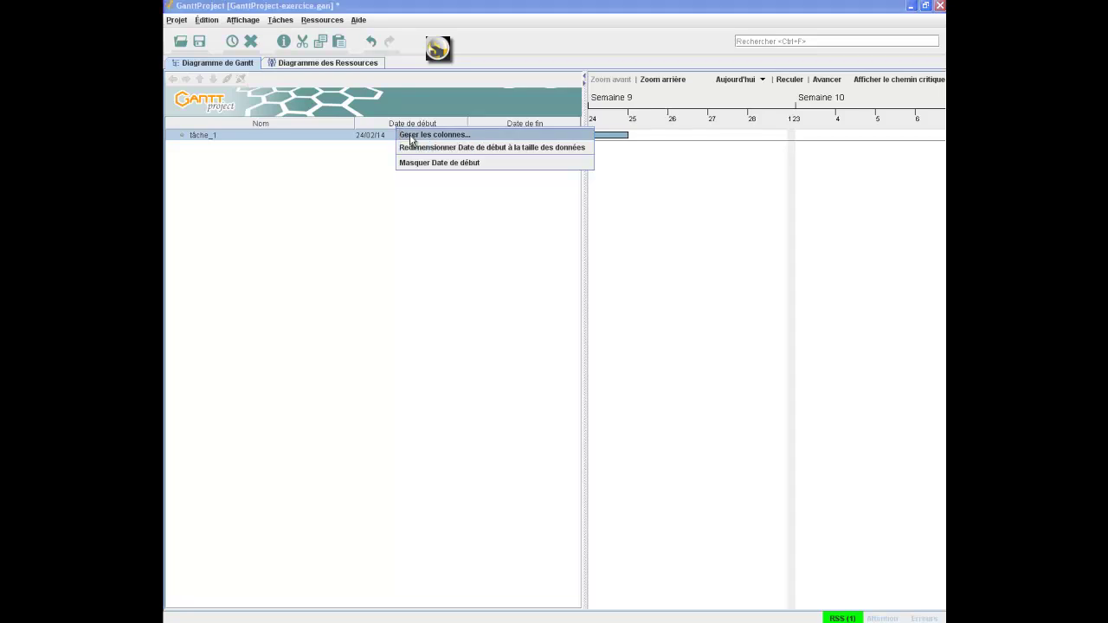
click(411, 135)
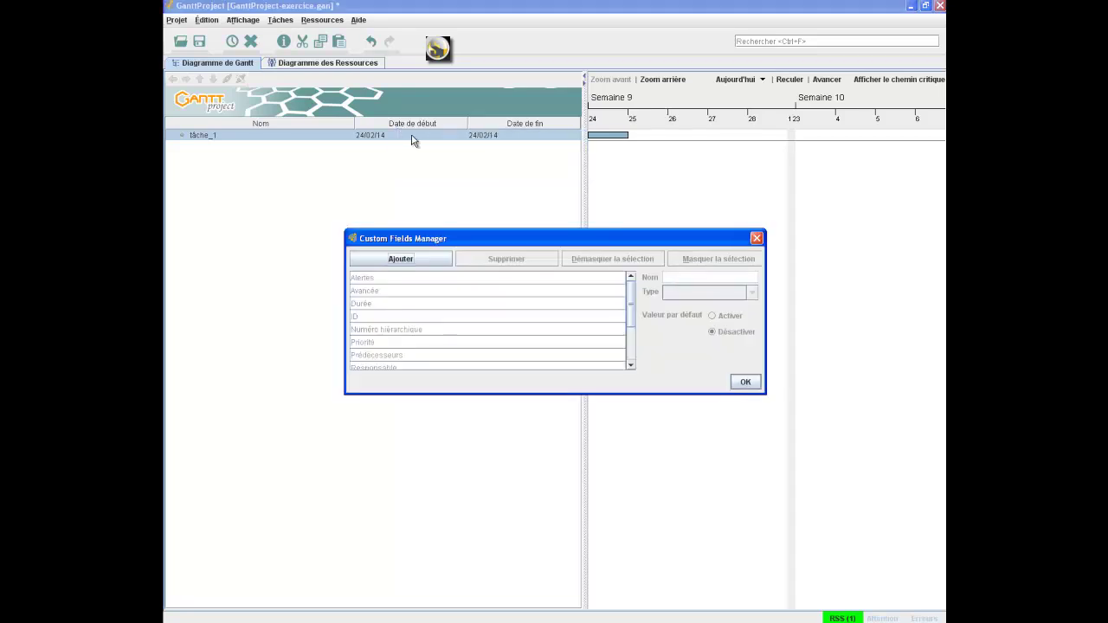
click(482, 305)
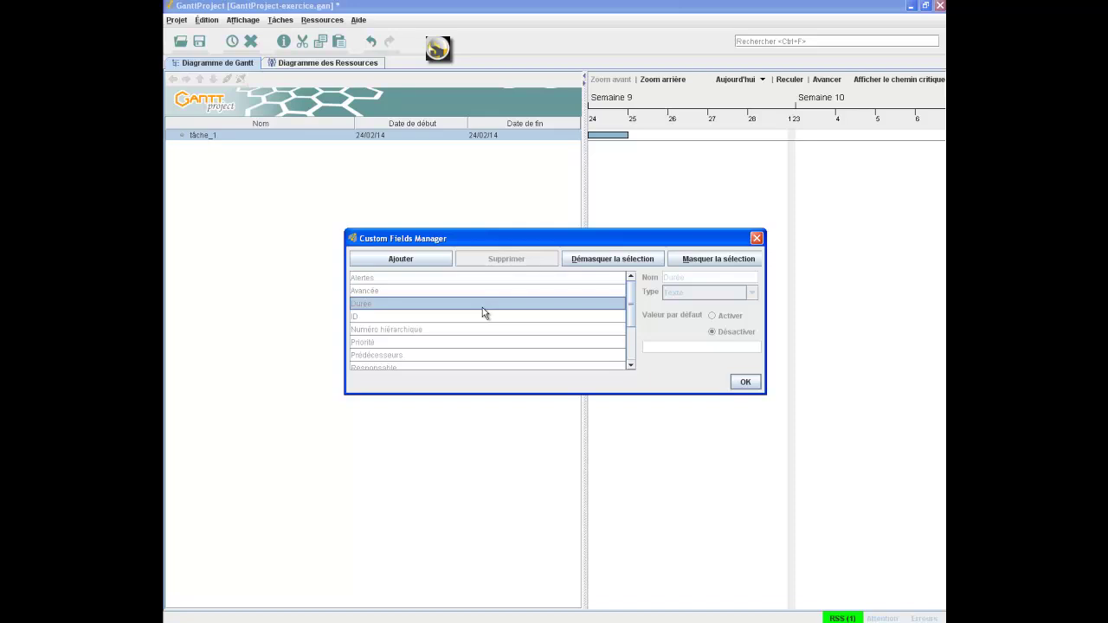
click(433, 265)
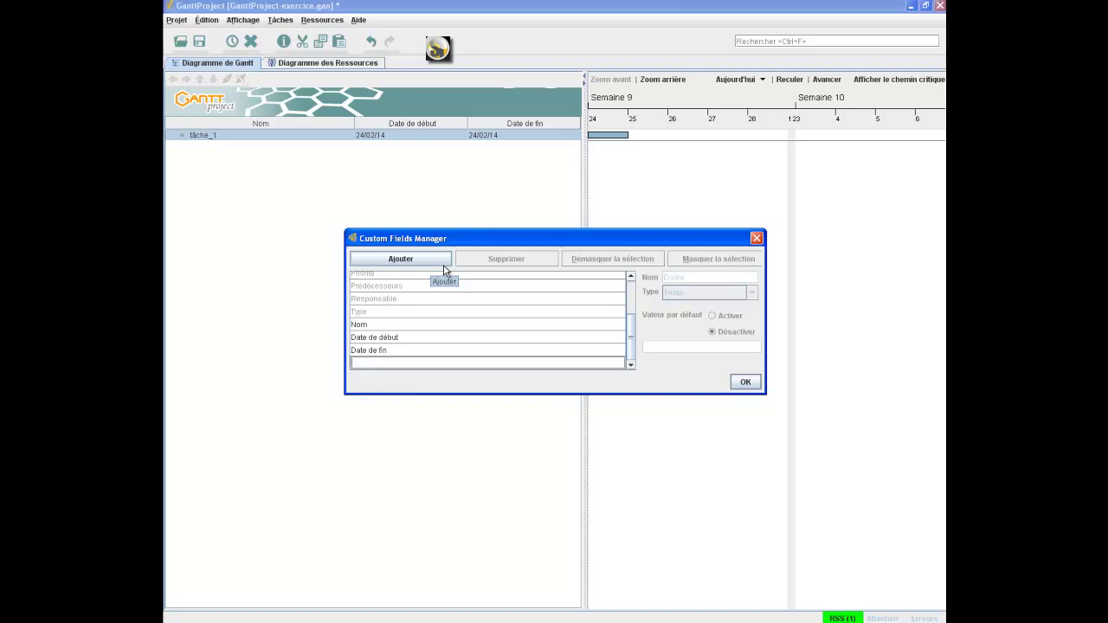
click(433, 312)
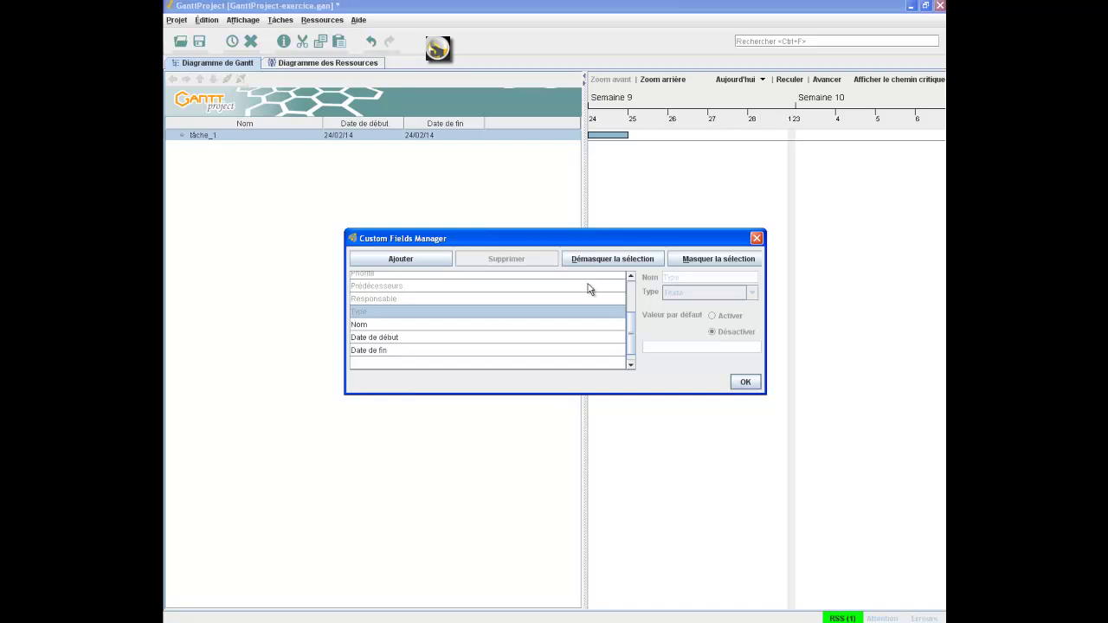
- Show the Durée and ID columns in the task table
scroll(571, 317, up, 2)
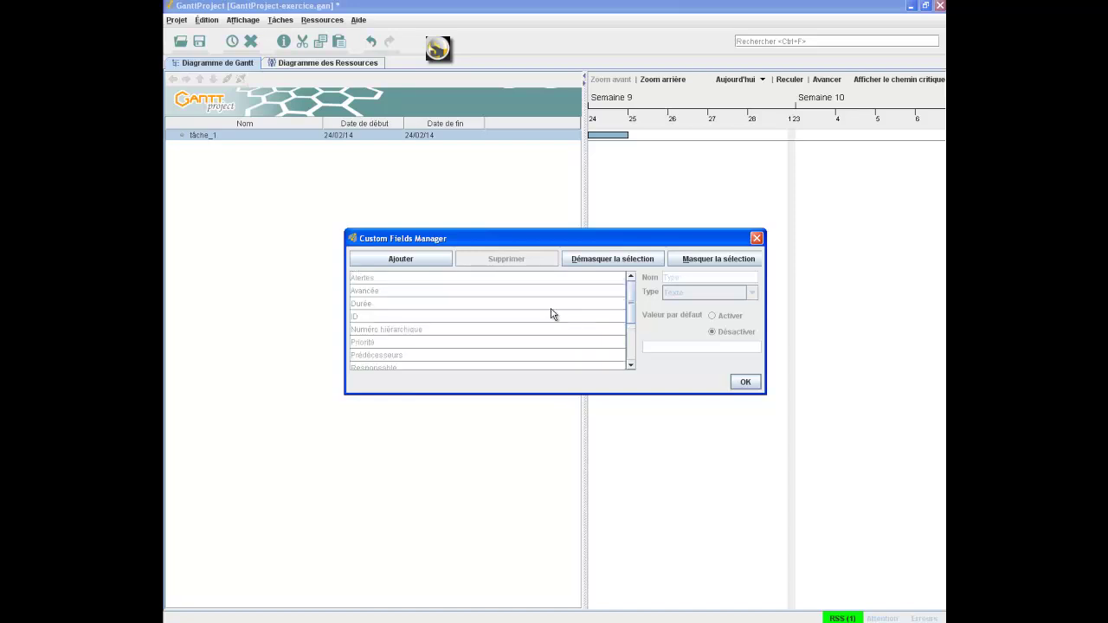
click(552, 307)
click(594, 261)
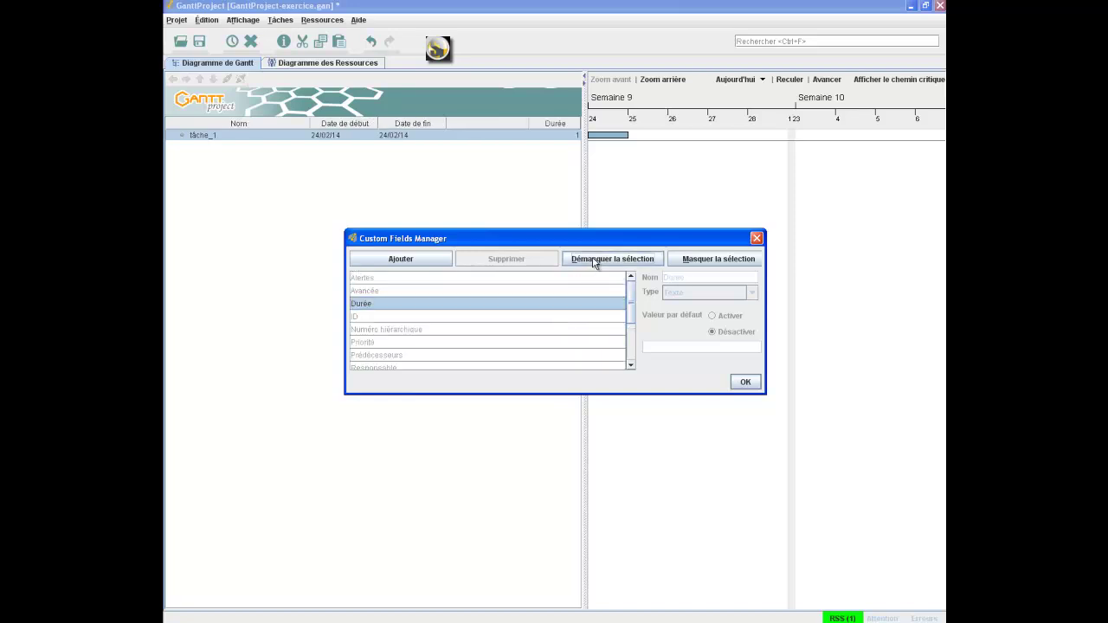
click(568, 320)
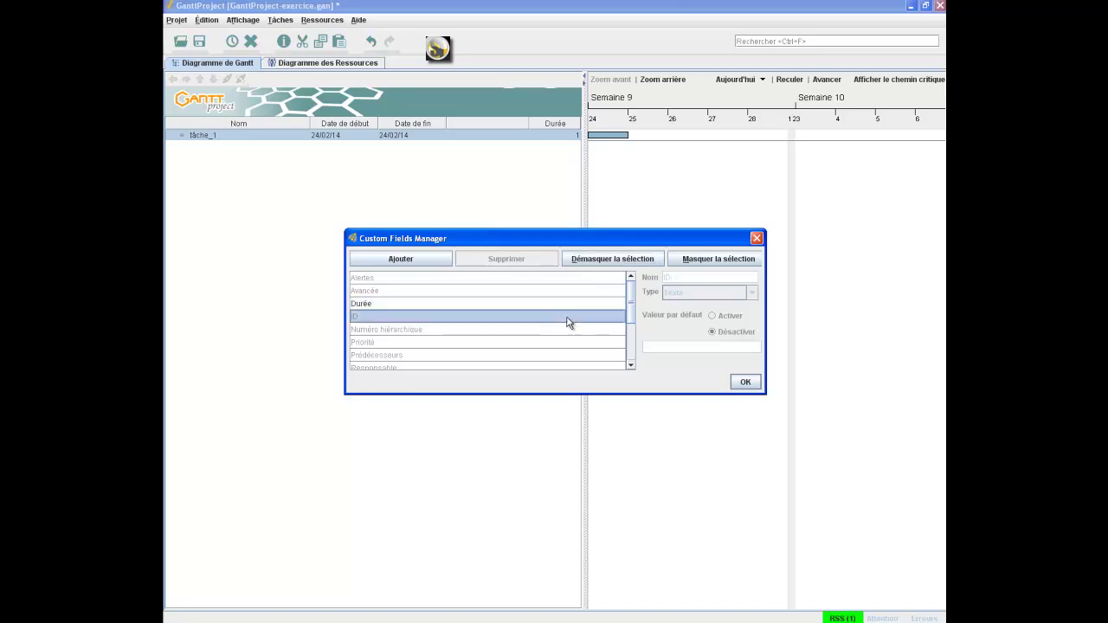
click(594, 270)
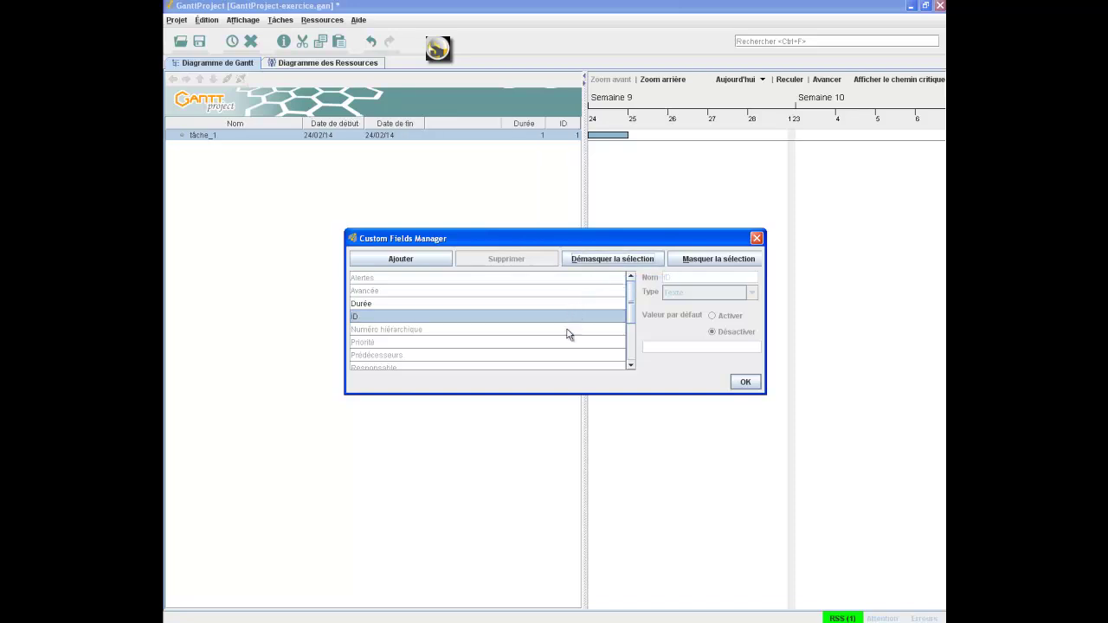
- Show the Prédécesseurs and Responsable columns in the task table and hide the unnamed column
click(567, 357)
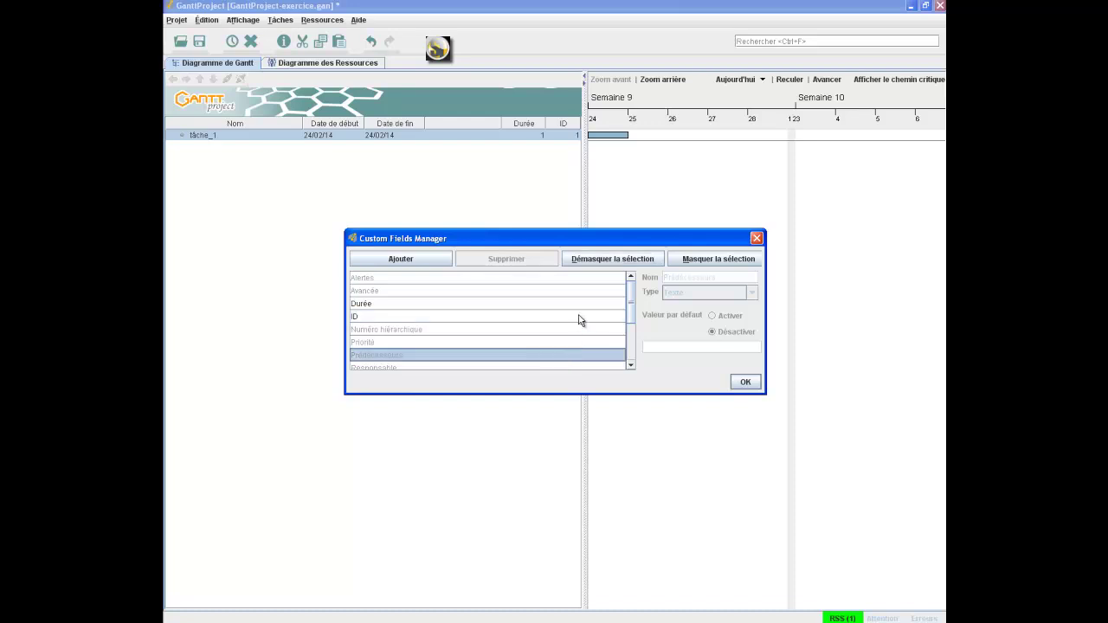
click(591, 265)
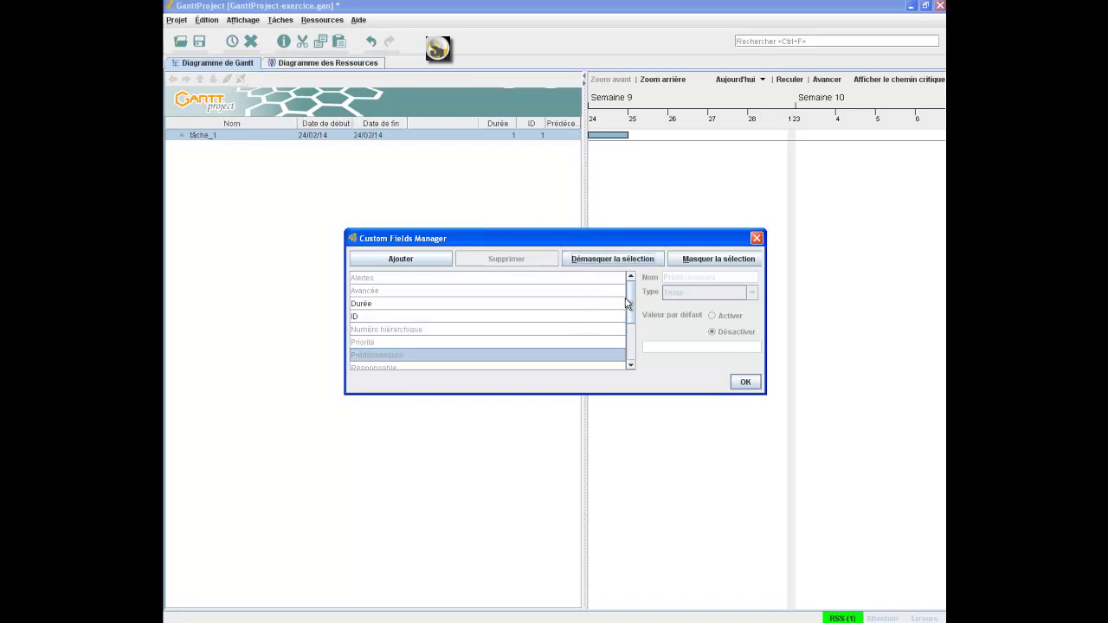
scroll(595, 325, down, 2)
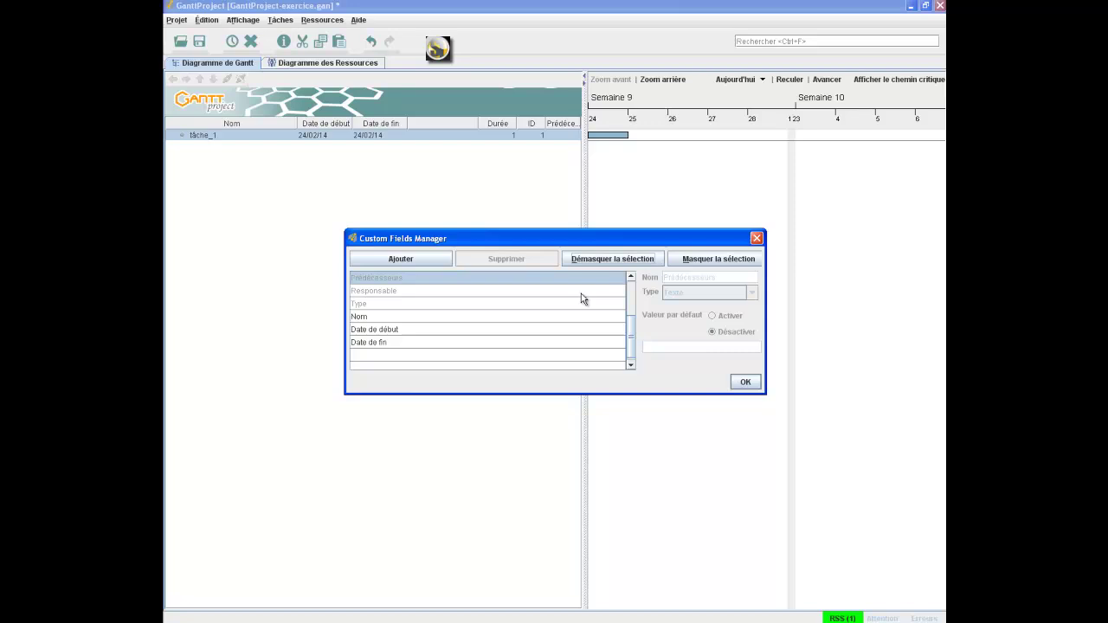
click(580, 292)
click(595, 268)
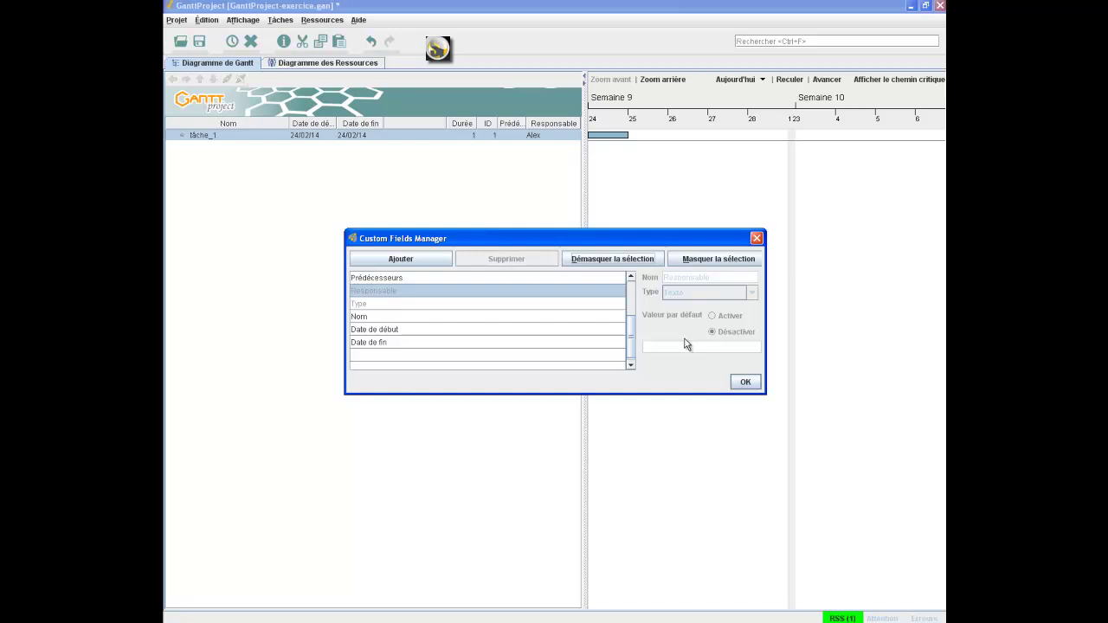
click(742, 383)
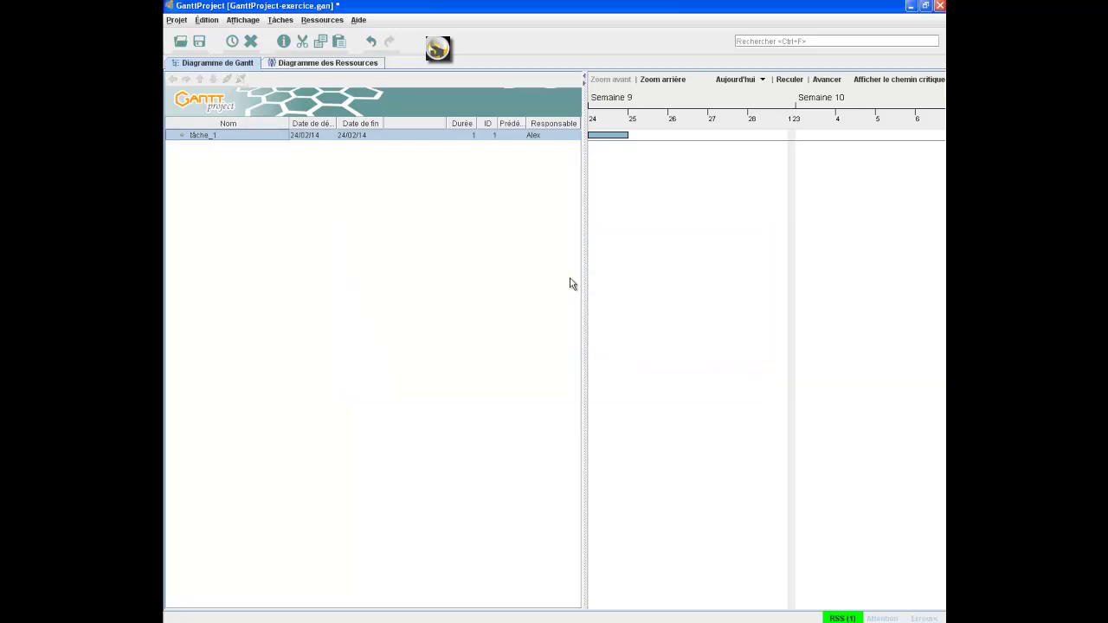
right_click(435, 129)
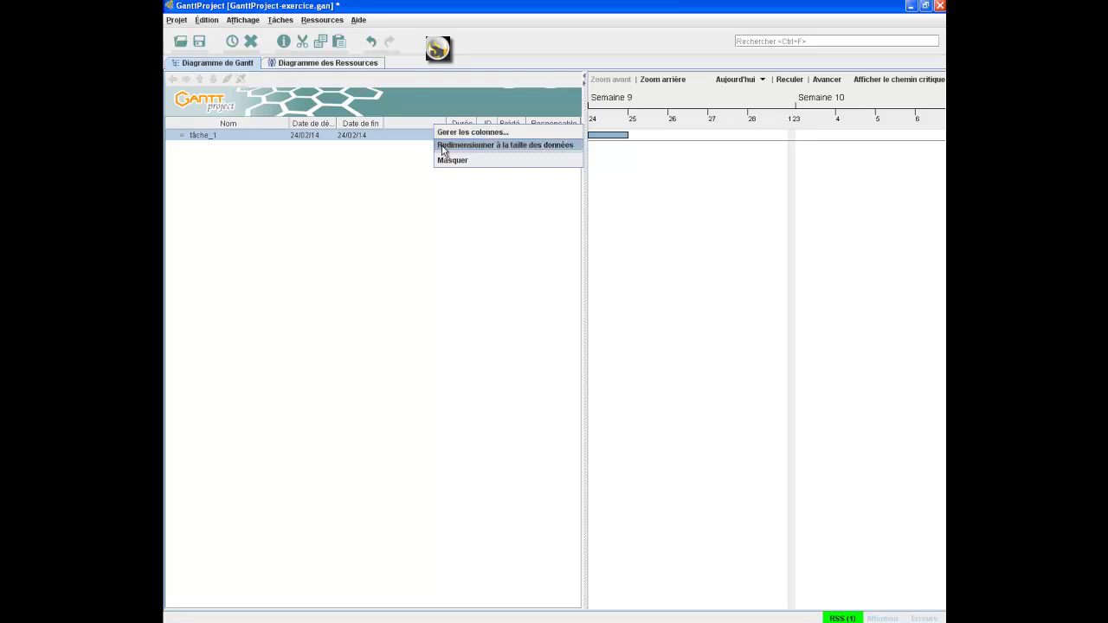
click(444, 161)
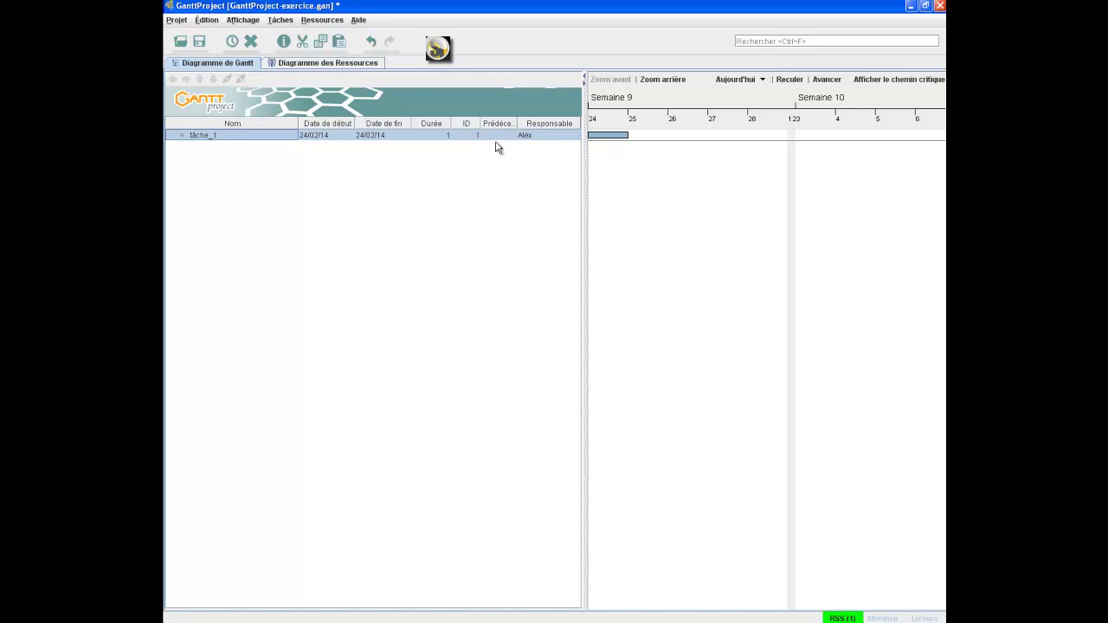
- Add a second task below tâche_1, keeping its default name
right_click(245, 192)
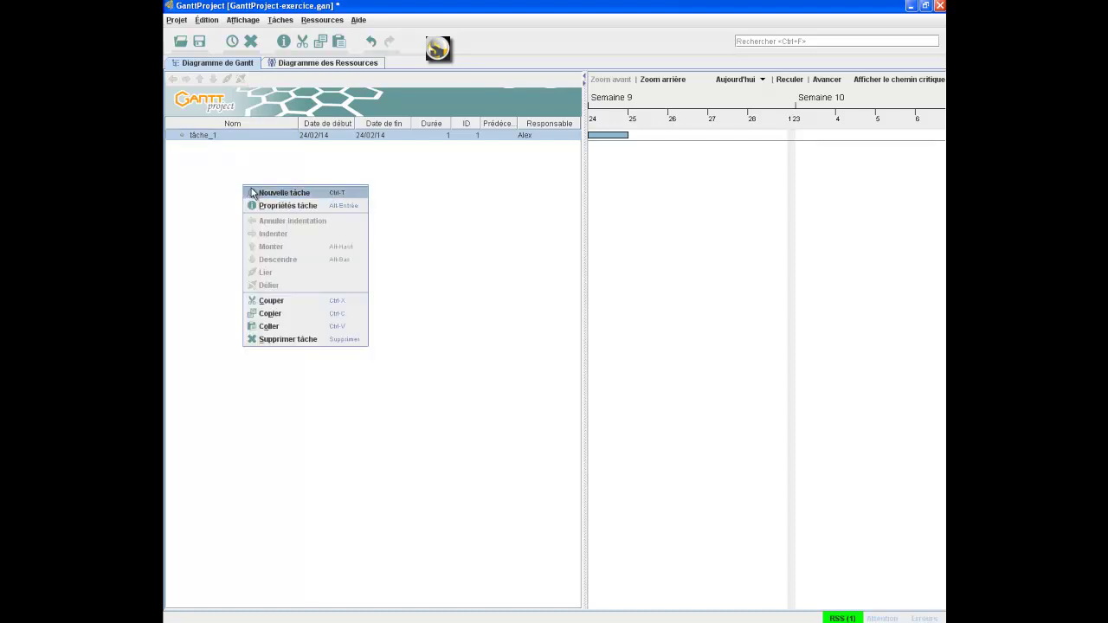
click(251, 192)
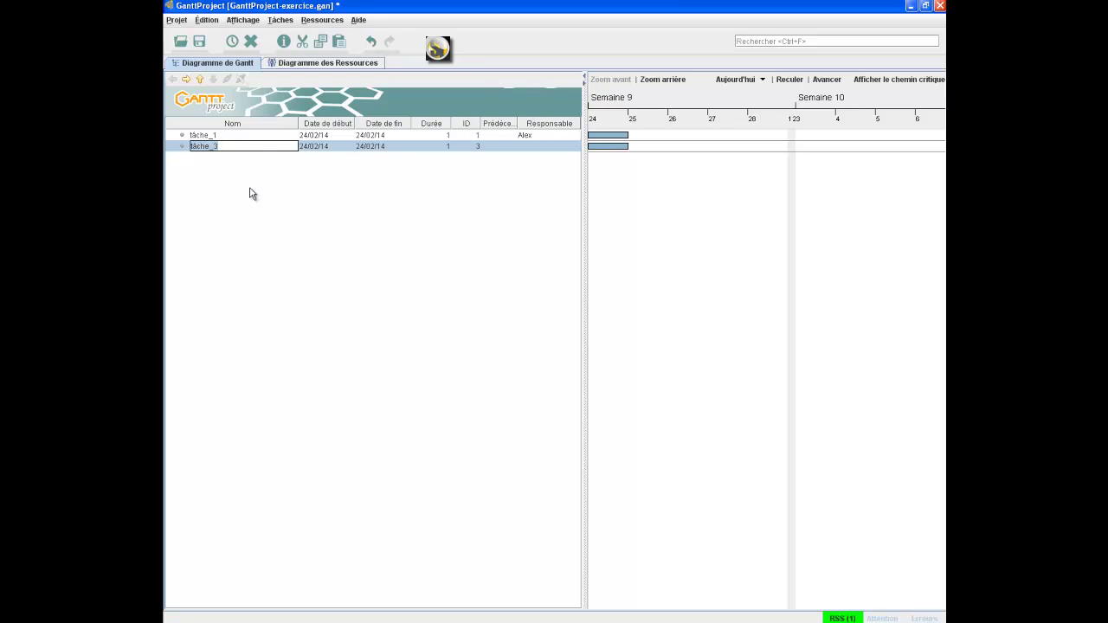
key(Return)
key(Up)
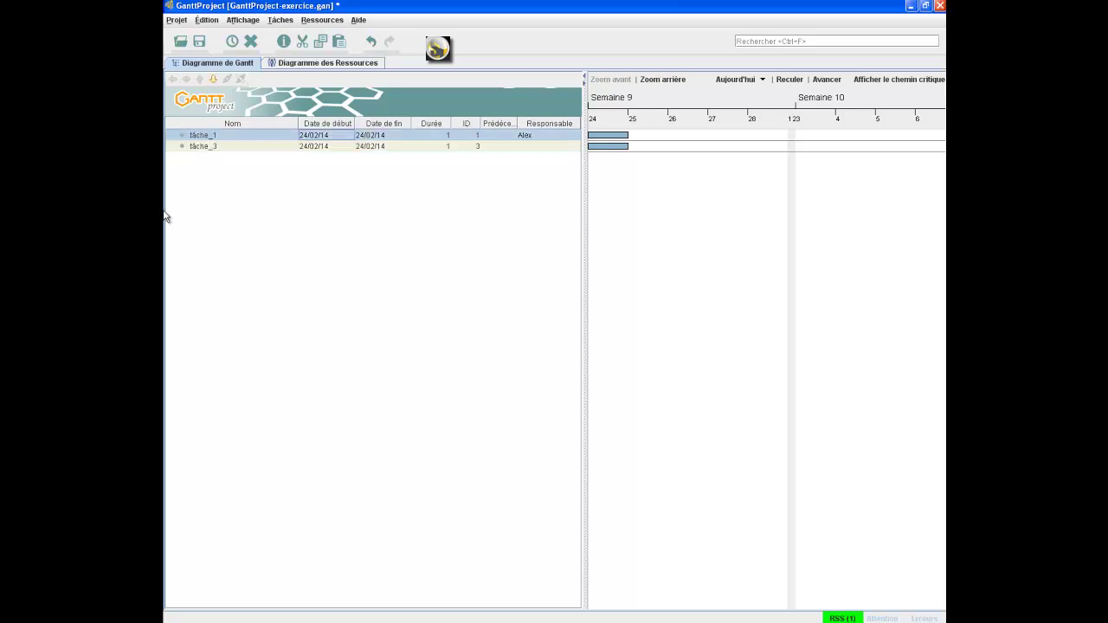
- Set tâche_1 as the predecessor of tâche_3 in the task's properties
double_click(180, 148)
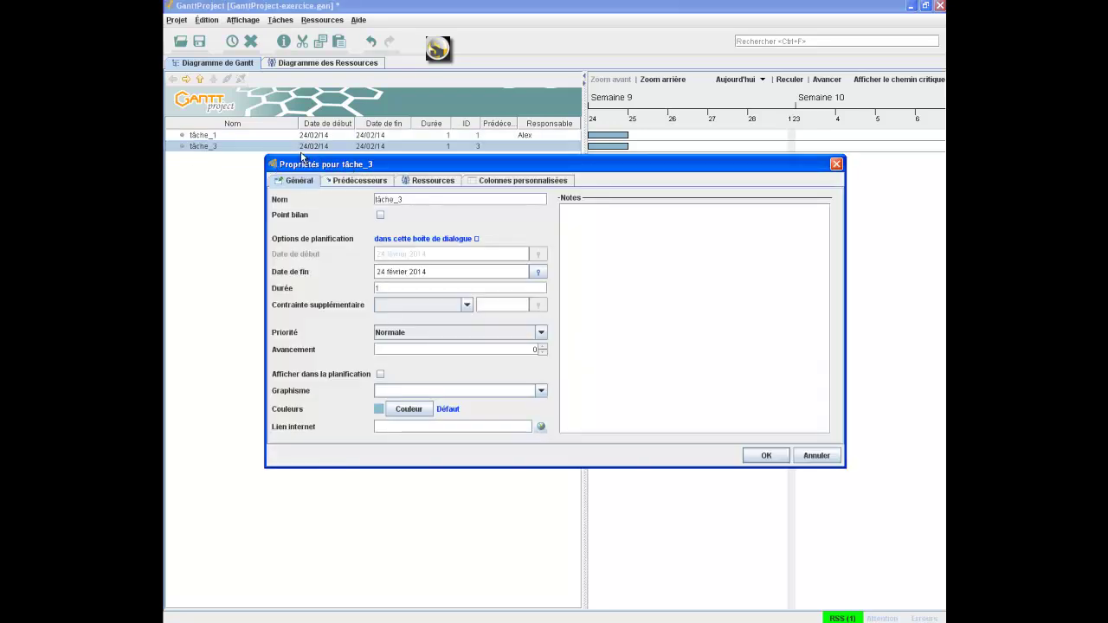
click(349, 182)
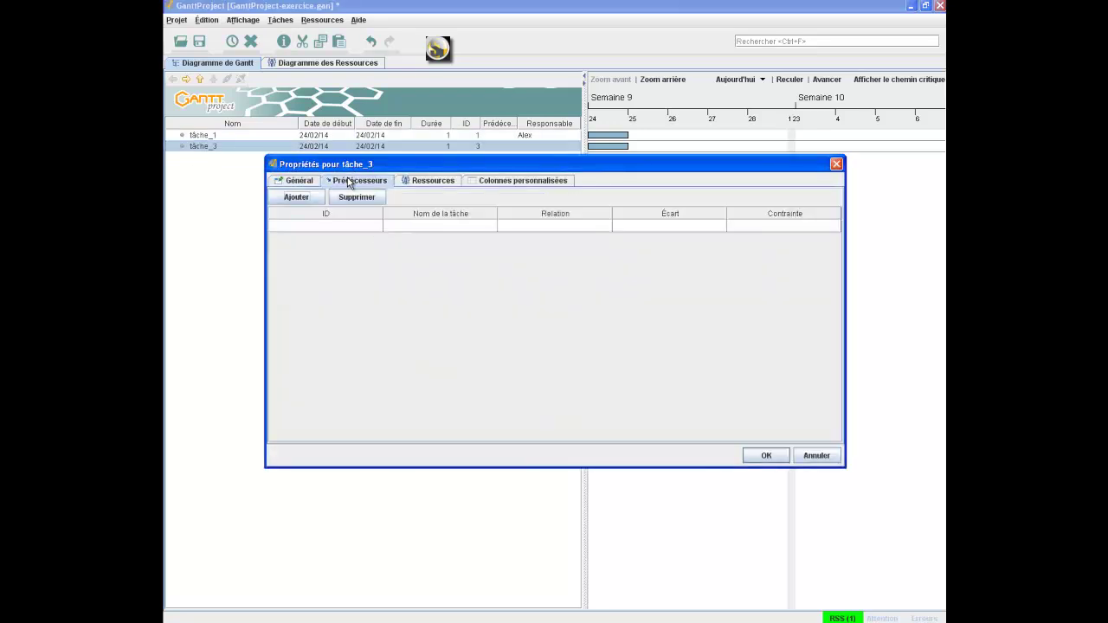
click(395, 230)
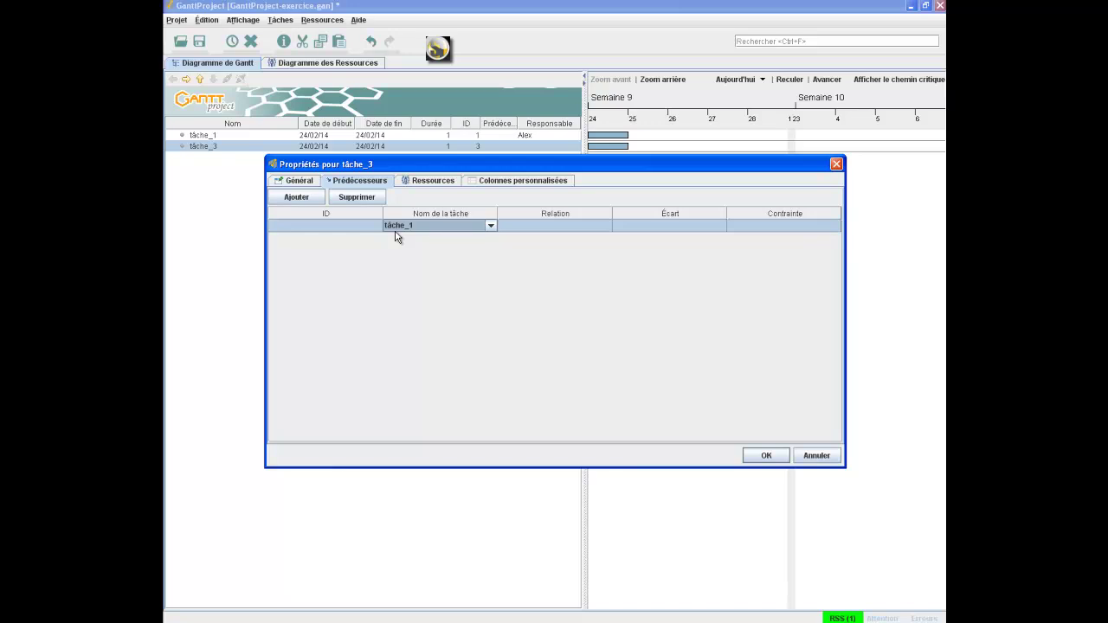
- Assign the Chef de projet resource to tâche_3 and save the task's properties
click(435, 185)
click(444, 229)
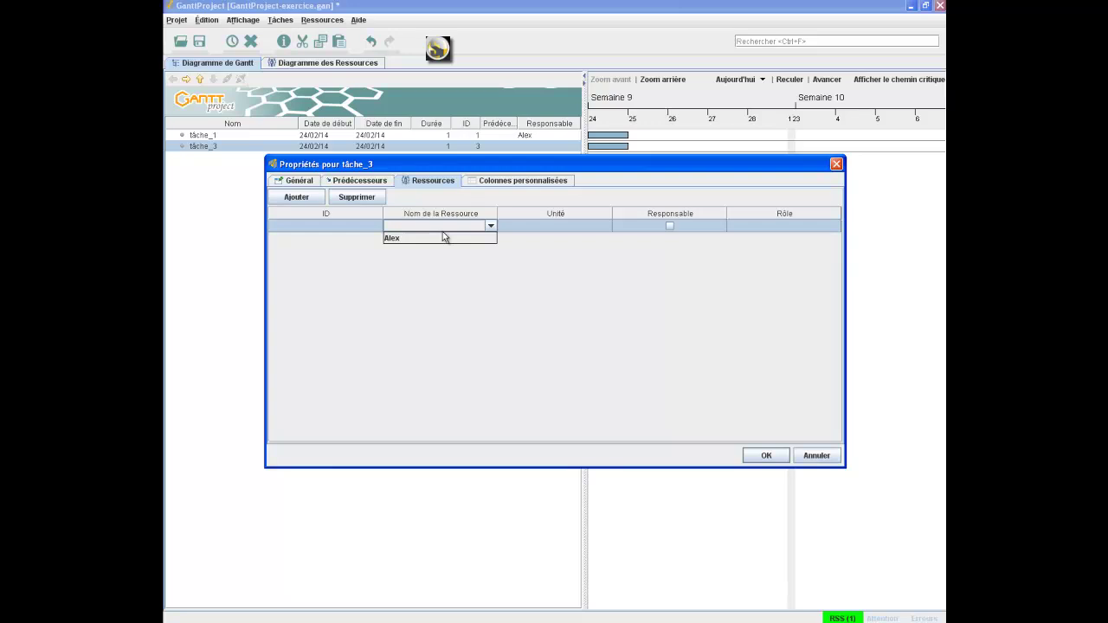
click(443, 238)
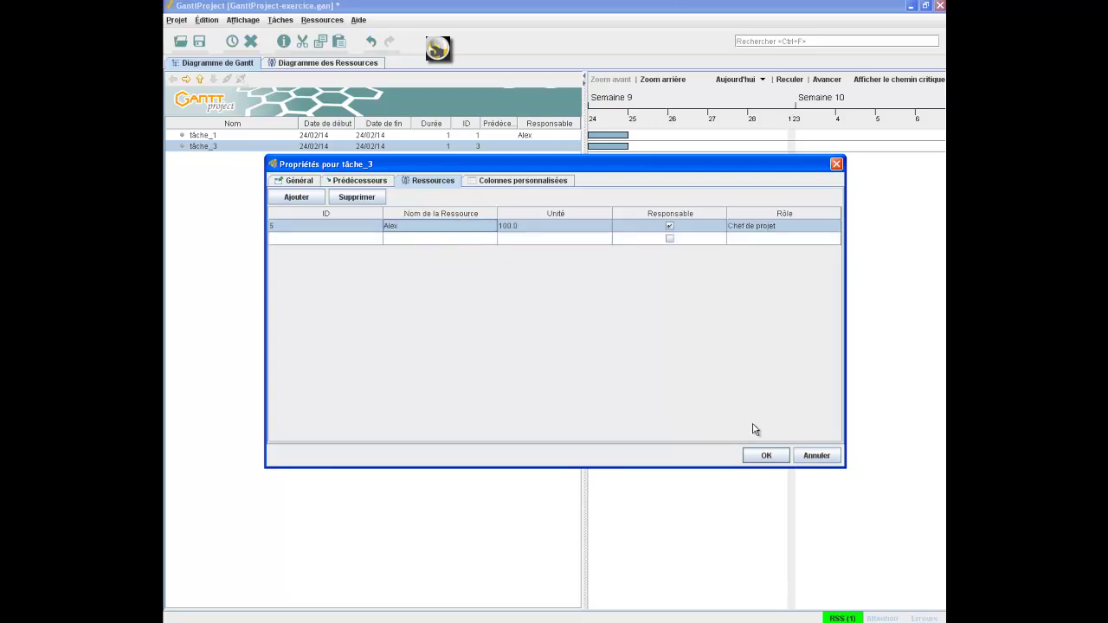
click(765, 454)
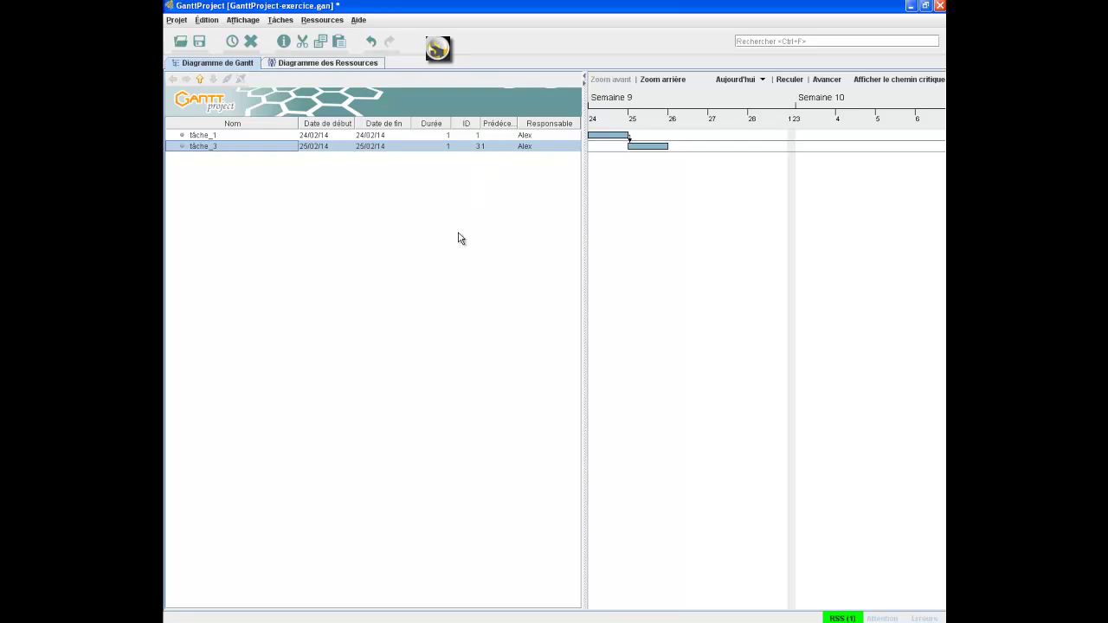
- Switch to the SiteWebCorrection.gan project, examine its Gantt chart of tasks, and return to the exercise project
key(alt+Tab)
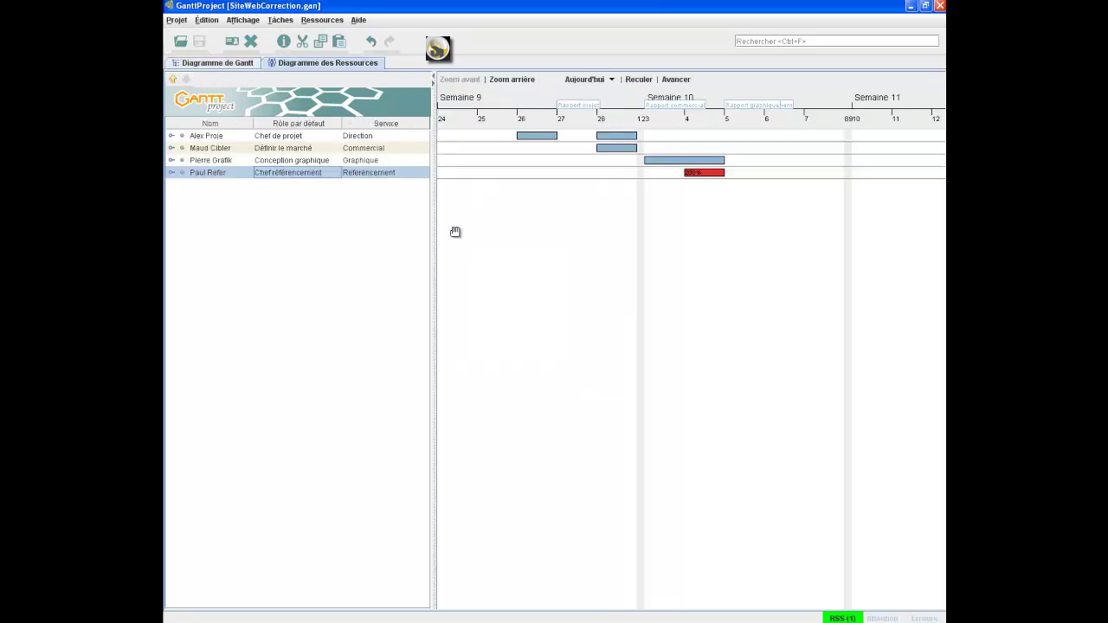
click(230, 67)
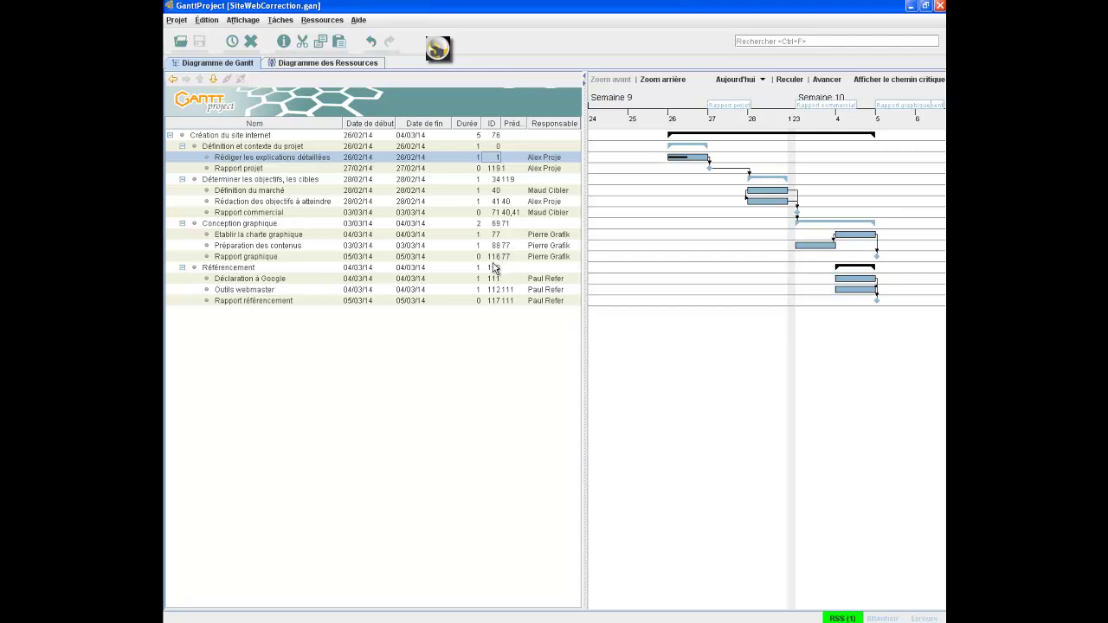
key(alt+Tab)
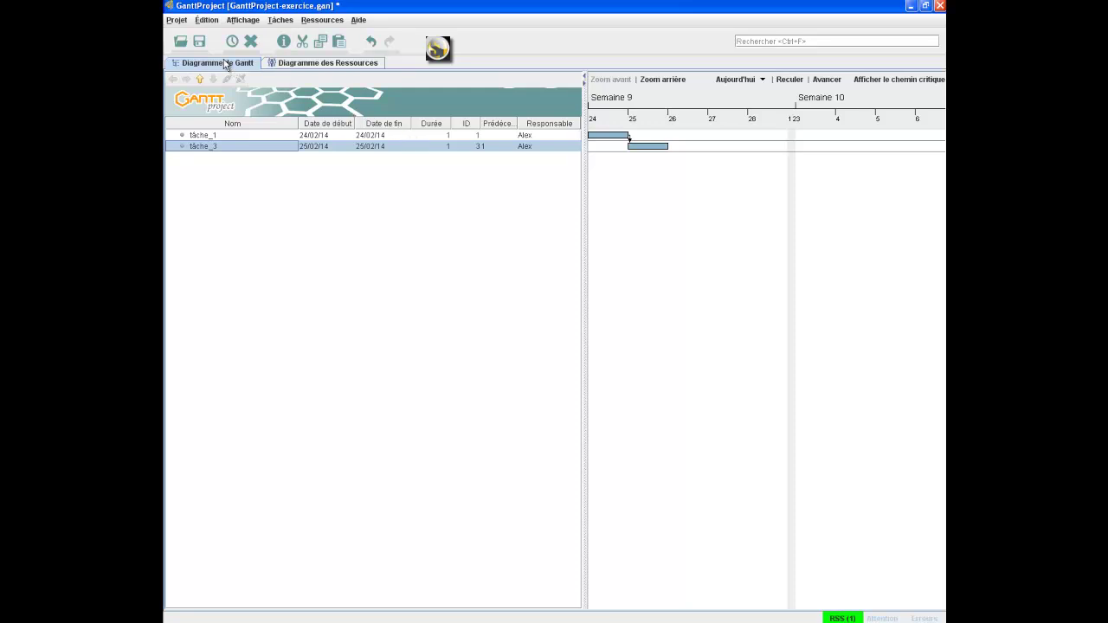
- Locate the project export command, review all pages of SiteWebCorrection.pdf in Adobe Reader, and return to the exercise project in GanttProject
click(179, 20)
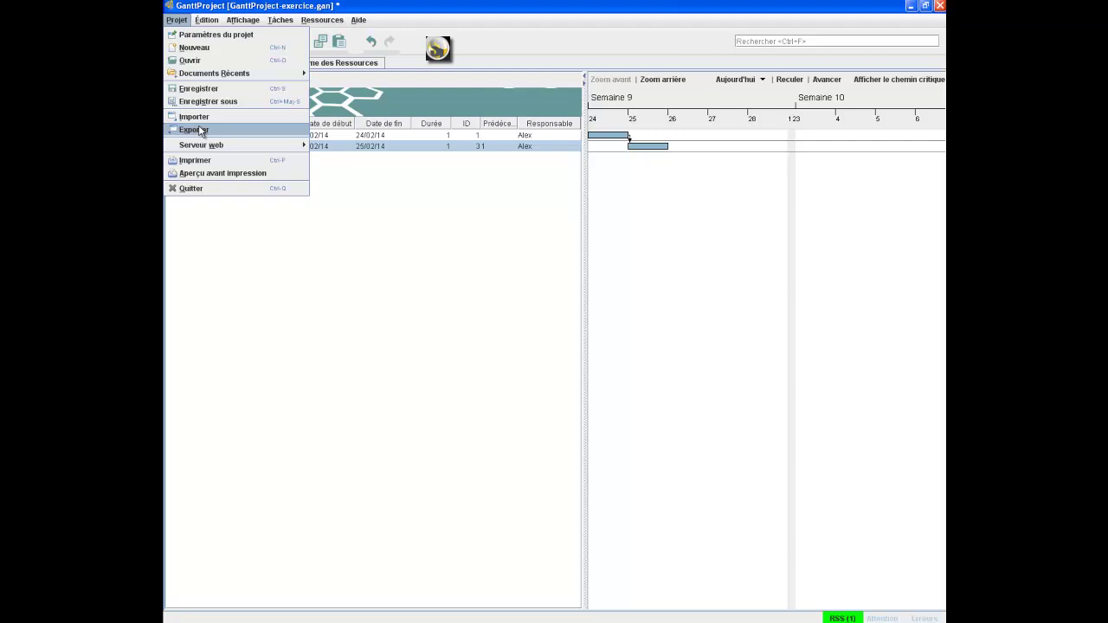
key(alt+Tab)
key(alt+Tab)
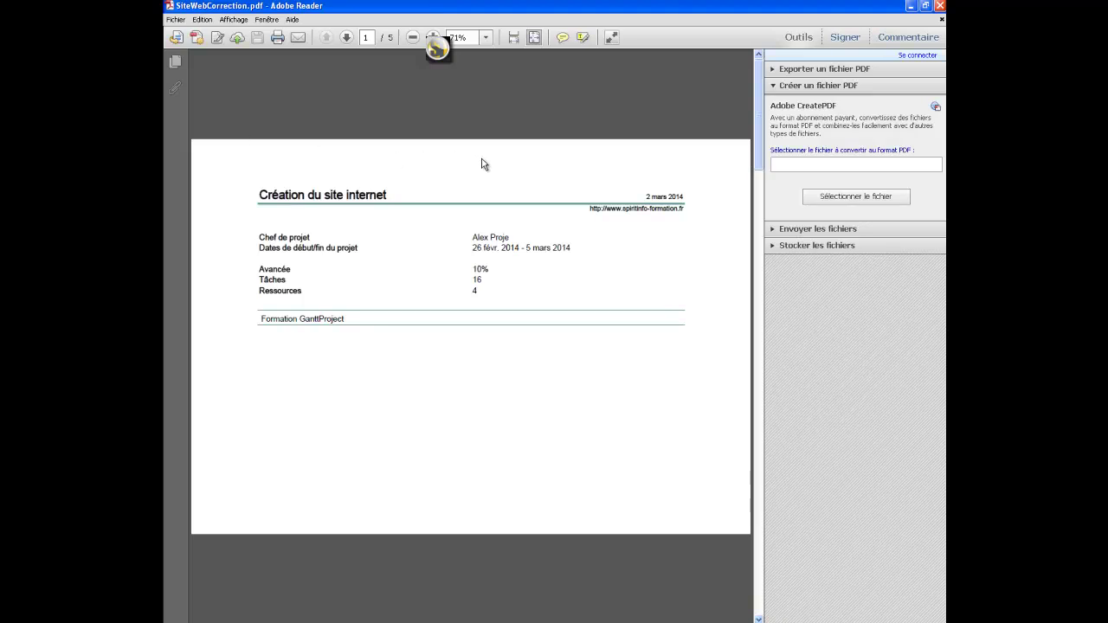
scroll(484, 165, down, 3)
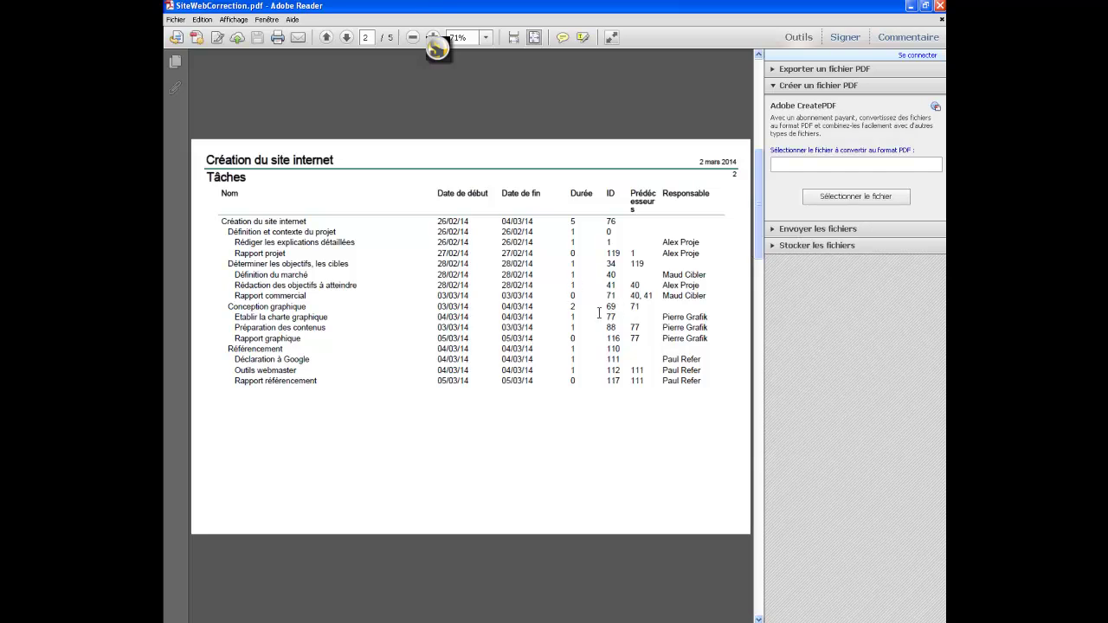
scroll(601, 316, down, 3)
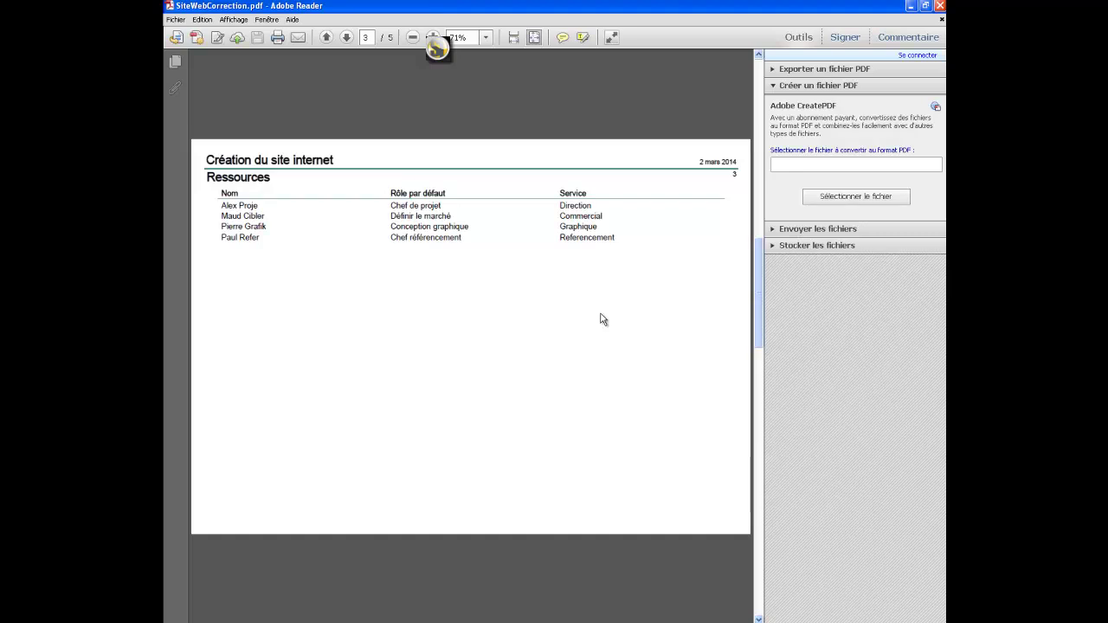
scroll(604, 319, down, 3)
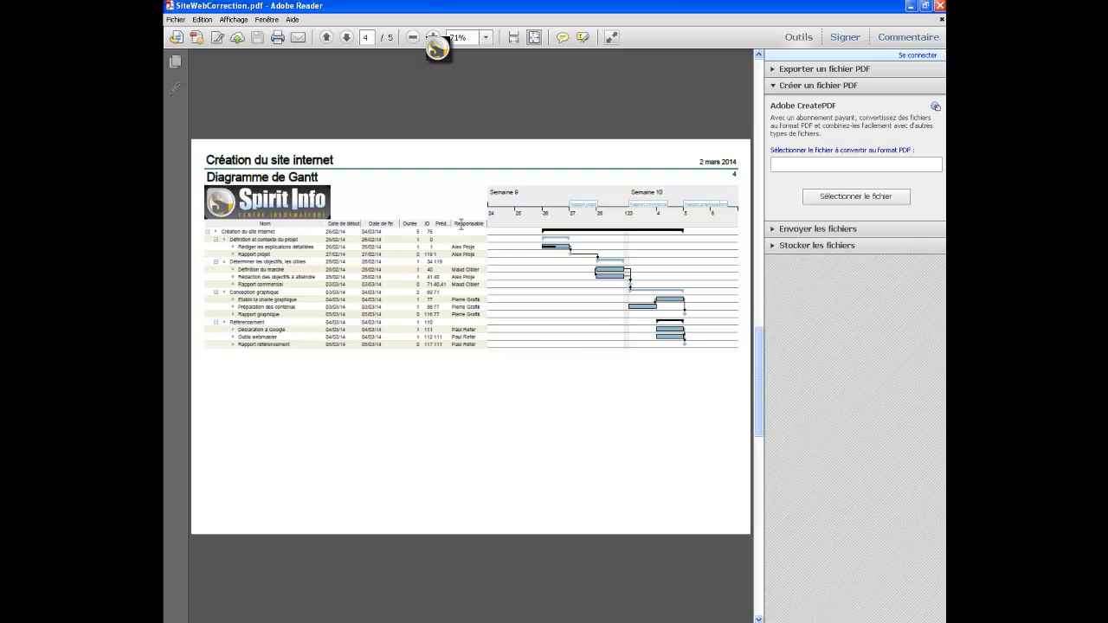
scroll(450, 239, down, 3)
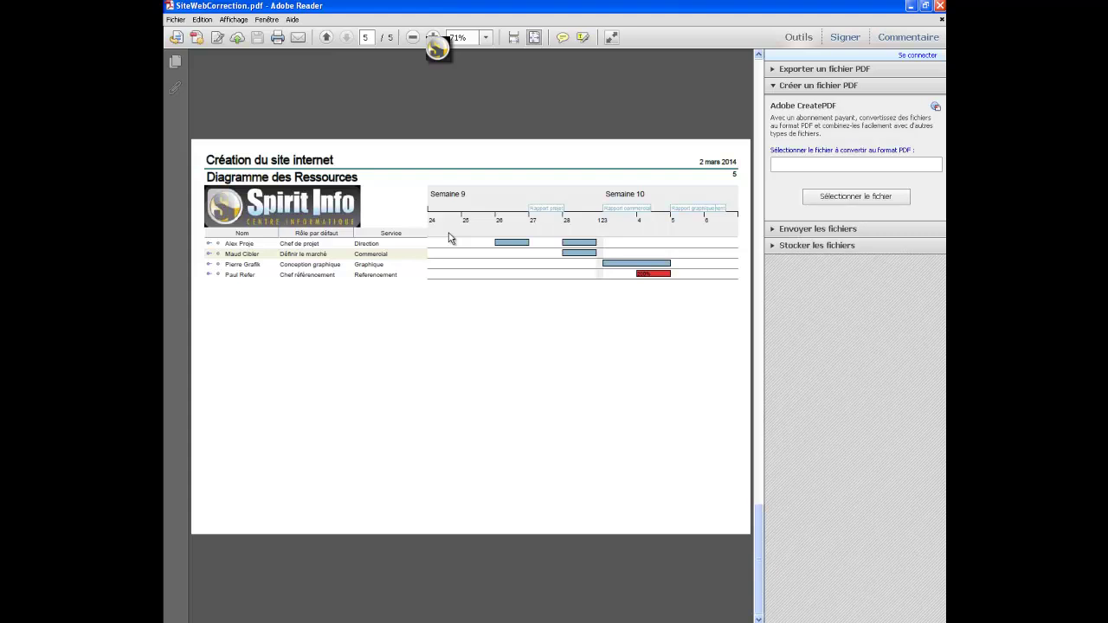
key(alt+Tab)
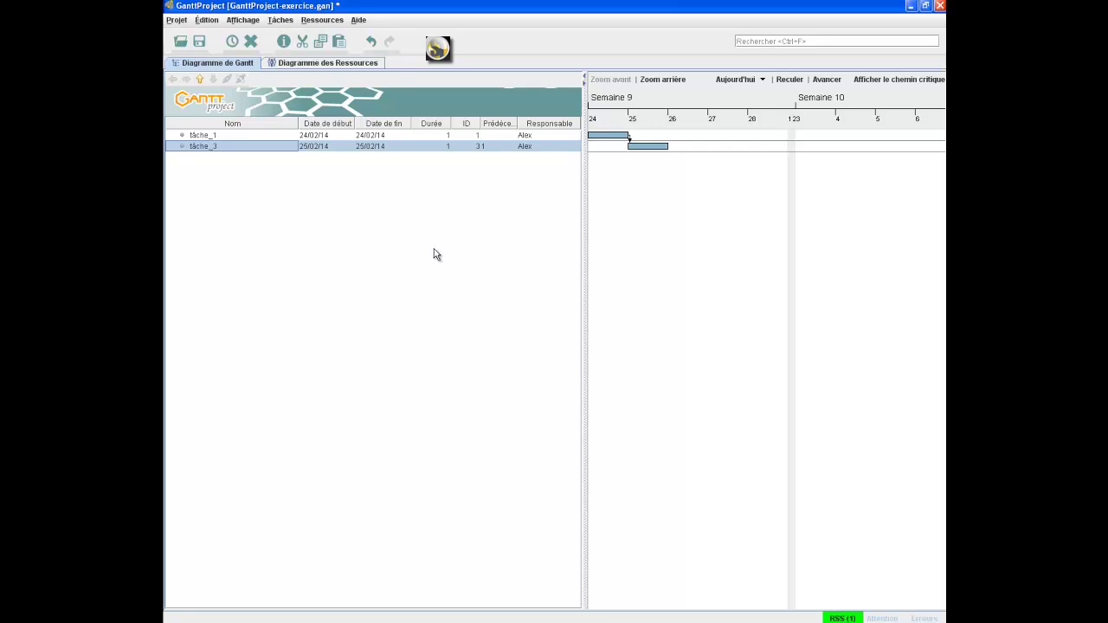
- View the logo file setting in the general preferences and close the preferences without changing anything
click(207, 19)
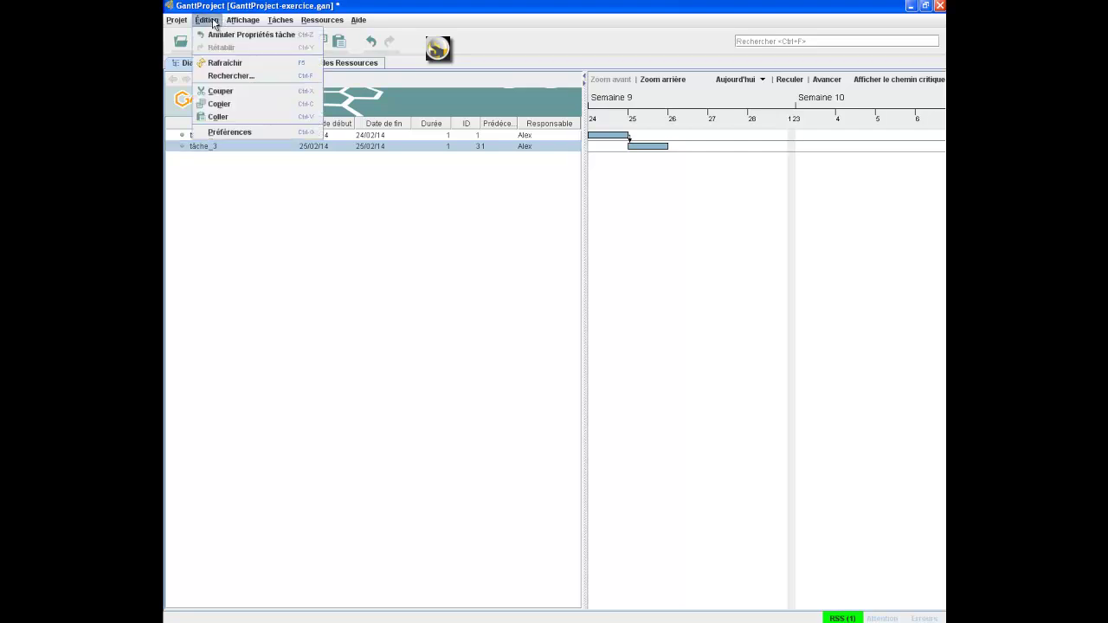
click(228, 131)
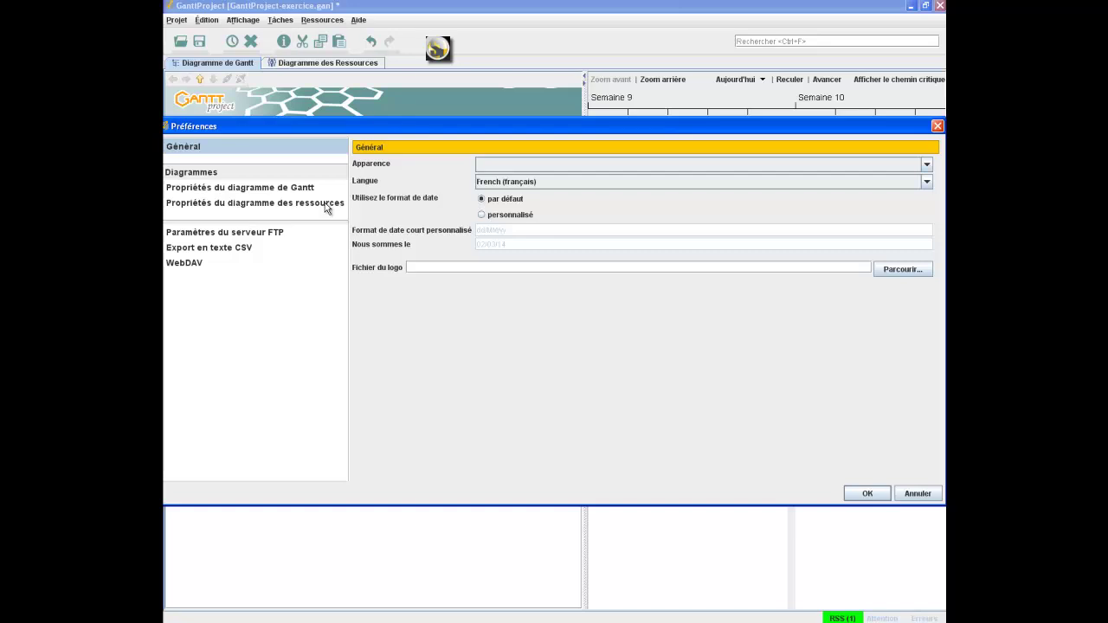
click(447, 267)
key(Escape)
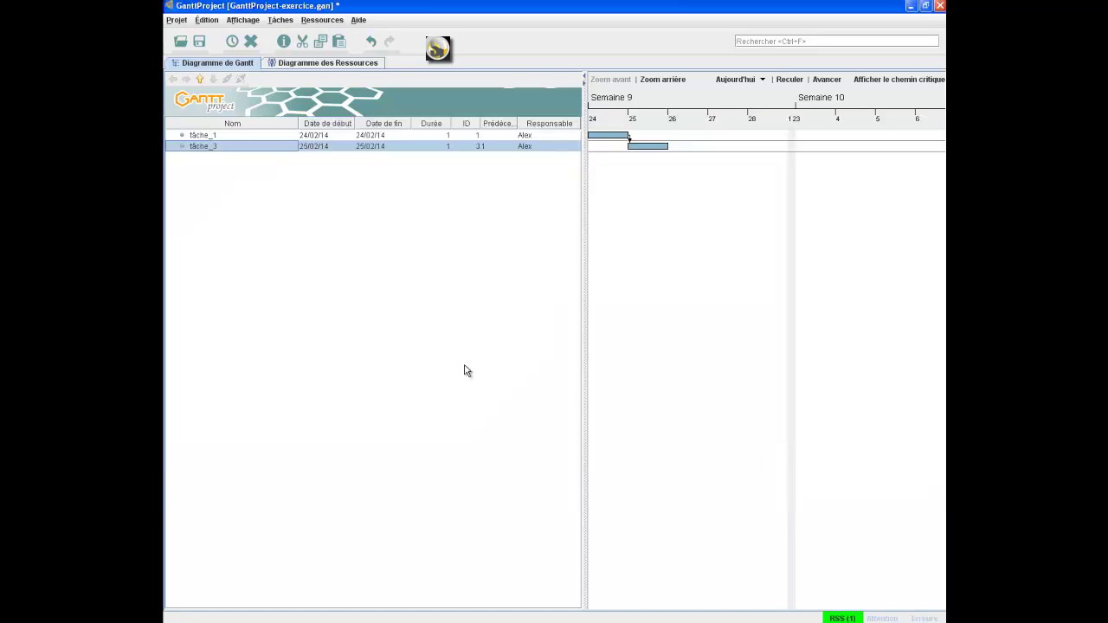